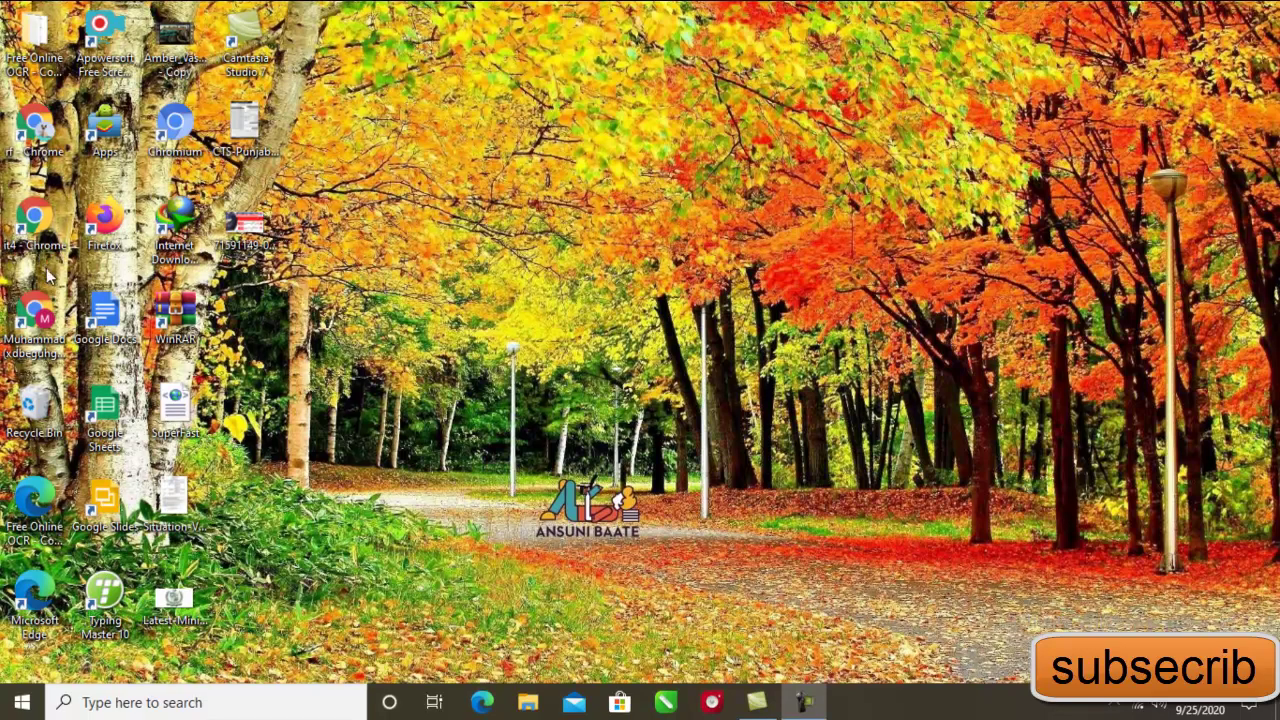
# - Launch the Chrome profile from the desktop, search Google for blogger.com and open the Blogger site
pyautogui.click(38, 318)
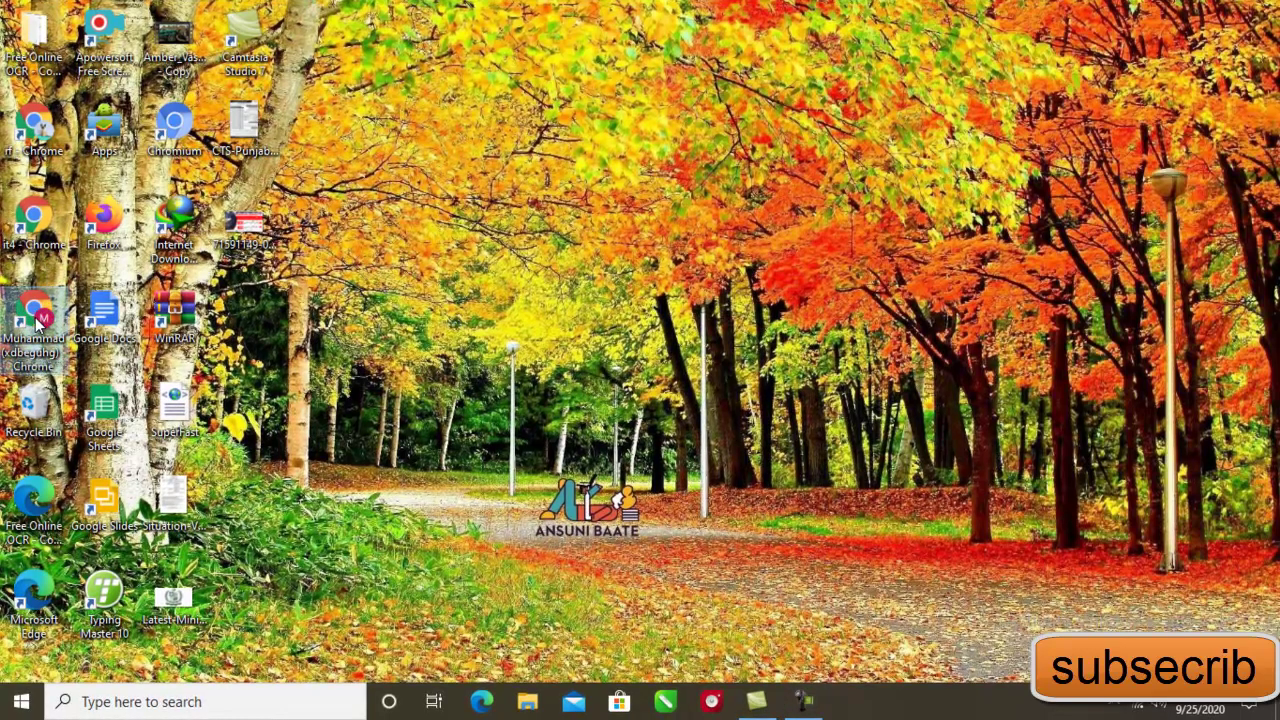
pyautogui.doubleClick(37, 318)
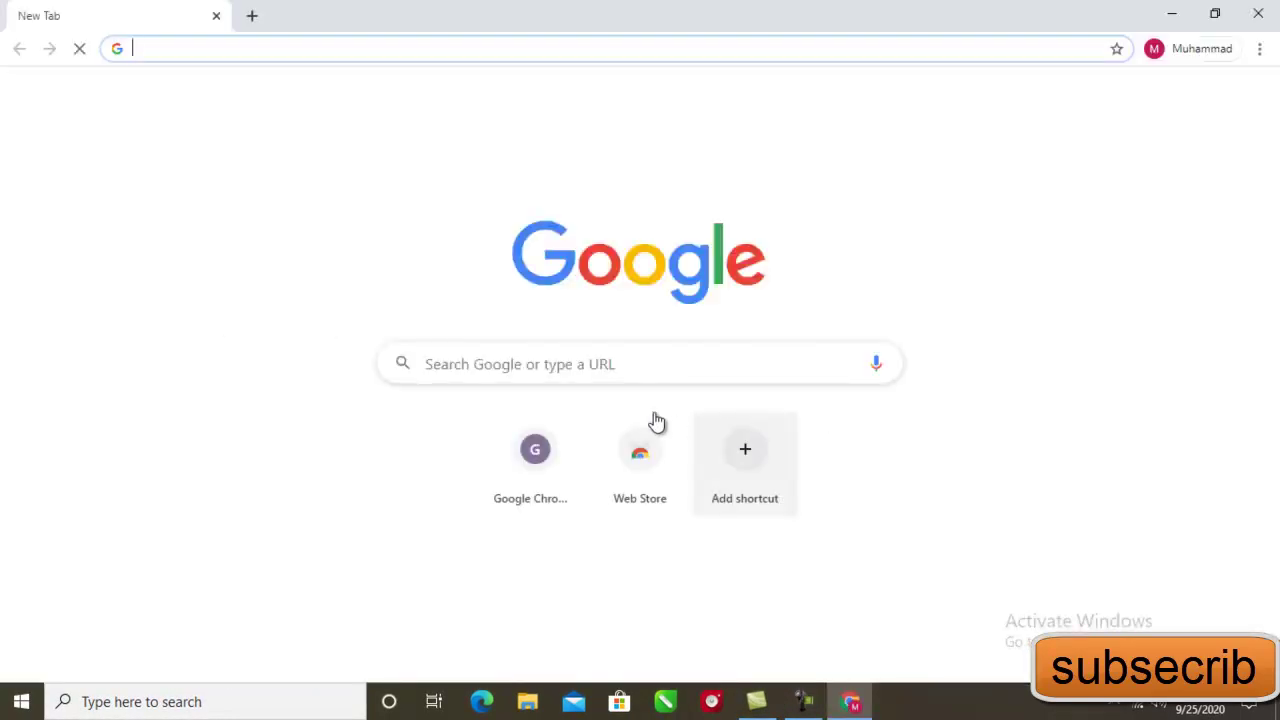
pyautogui.click(499, 364)
pyautogui.click(496, 440)
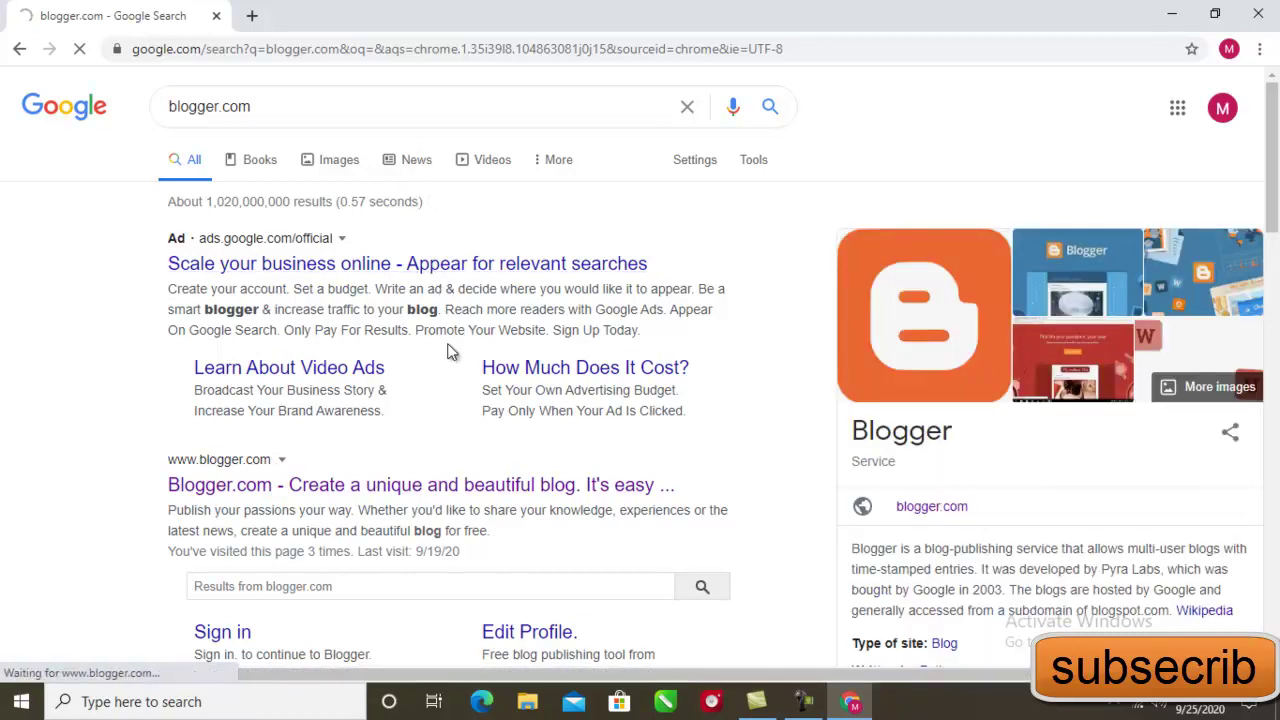
pyautogui.click(397, 482)
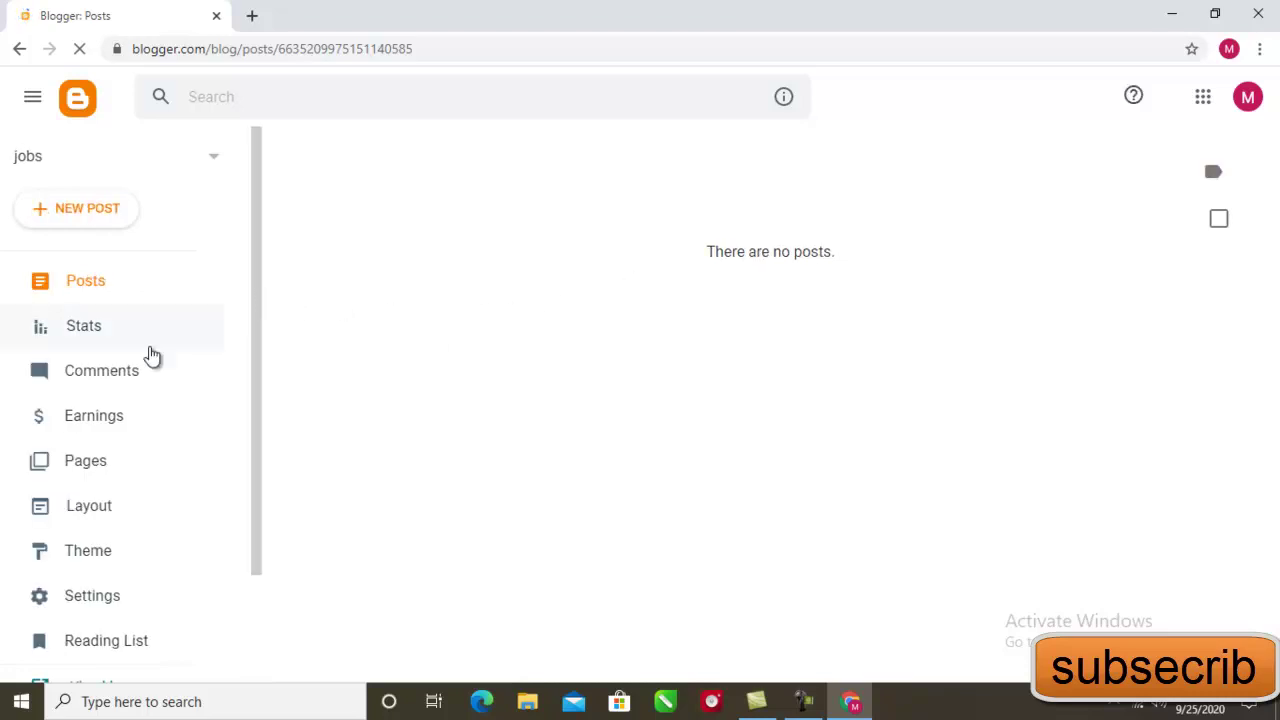
# - View the jobs blog and examine its navigation bar, including the Features and Documentation submenus
pyautogui.scroll(-2, 137, 580)
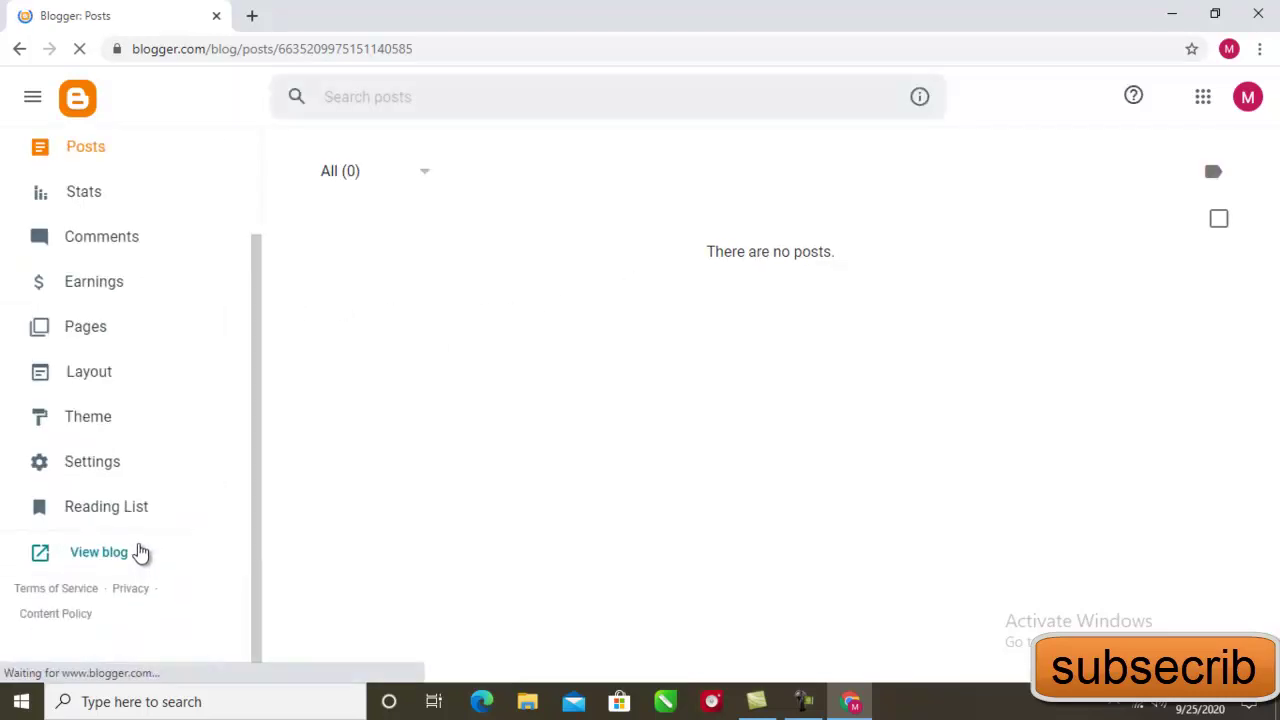
pyautogui.click(135, 553)
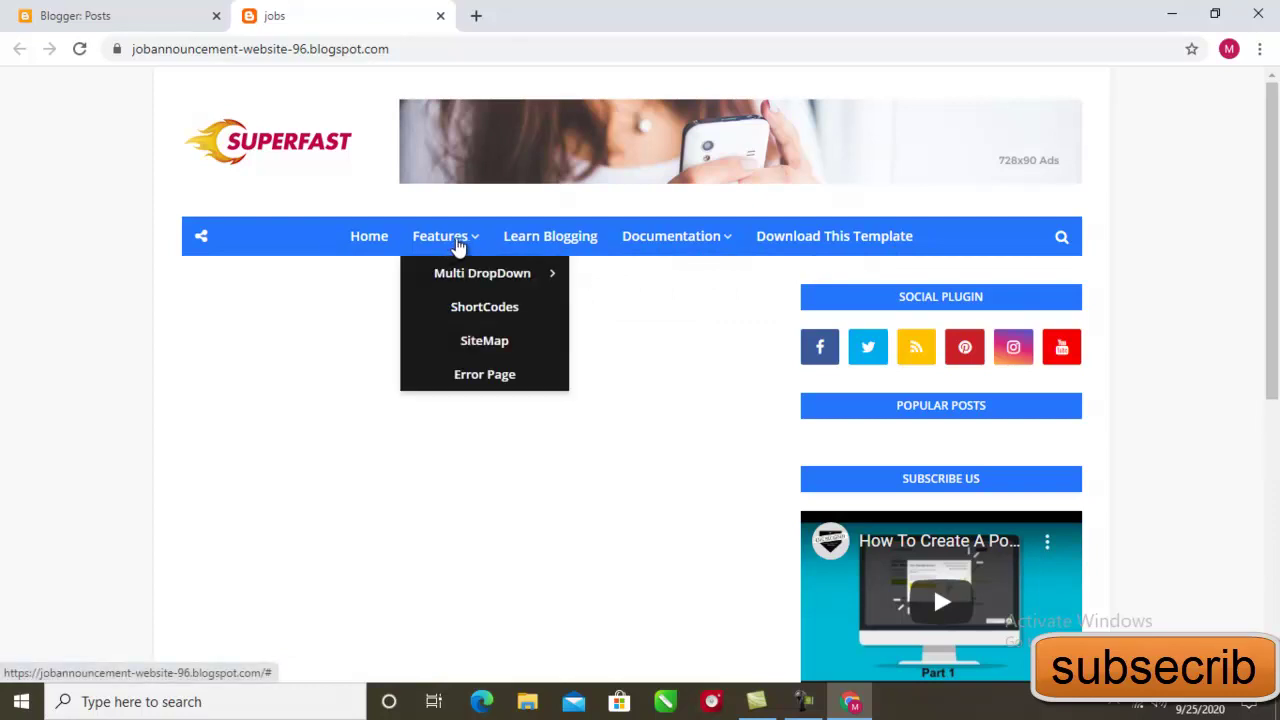
pyautogui.moveTo(634, 246)
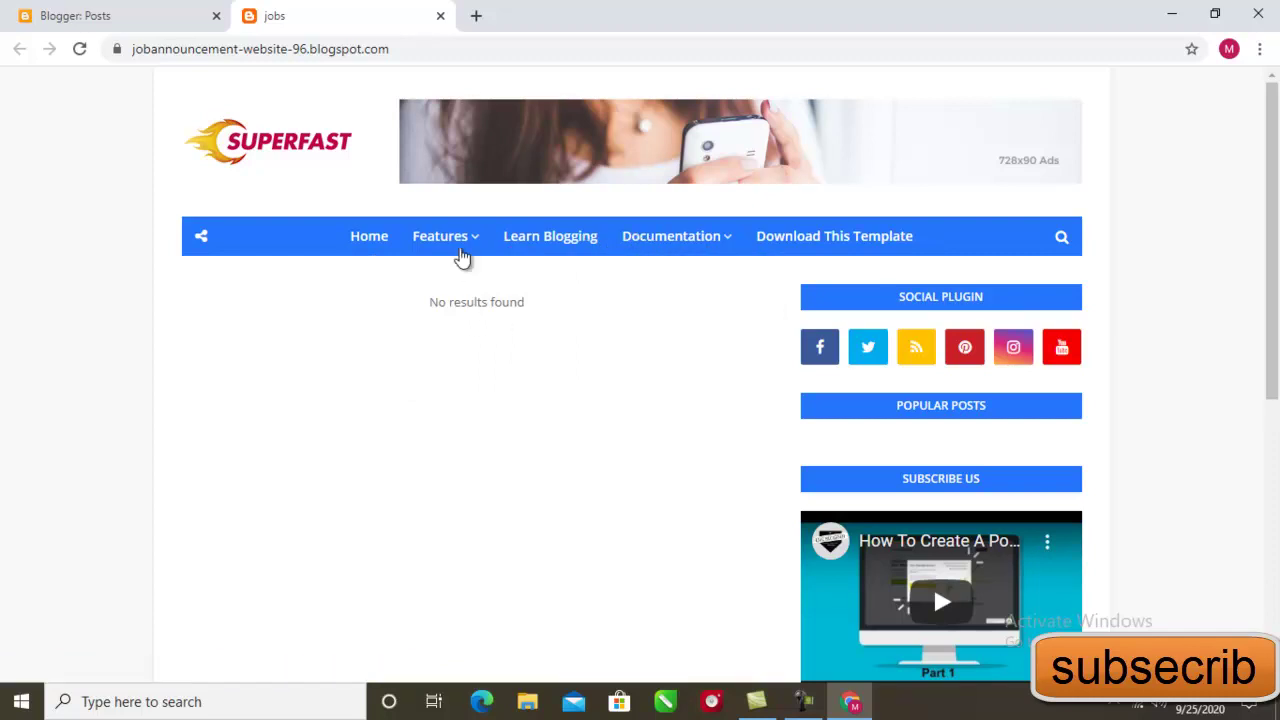
pyautogui.moveTo(405, 245)
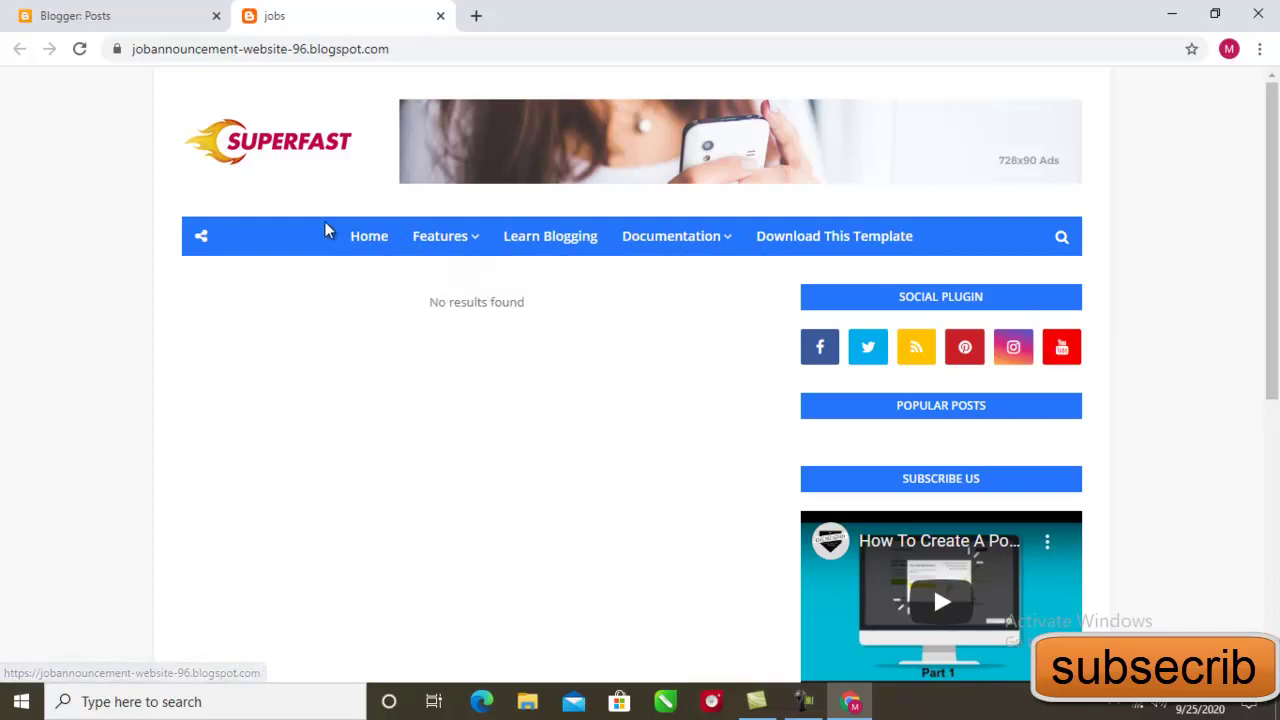
# - Return to the Blogger dashboard and open the Main Menu link list in the blog's layout for editing
pyautogui.click(72, 18)
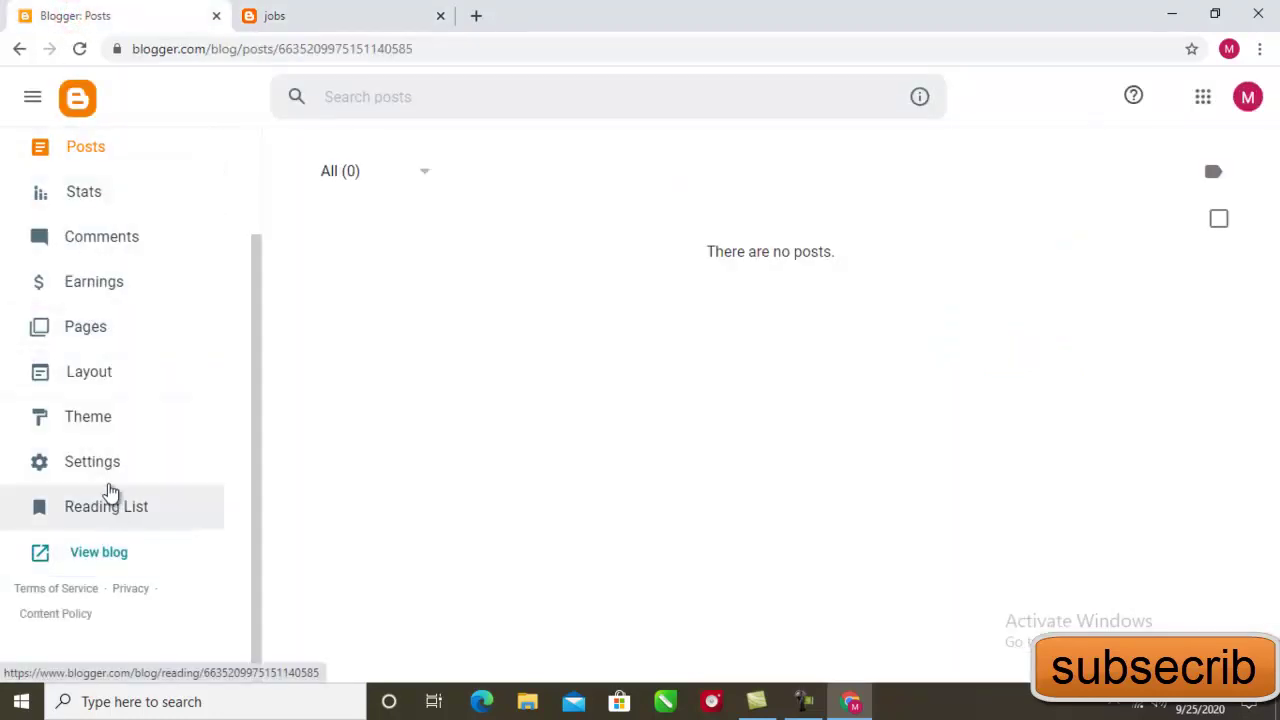
pyautogui.click(110, 428)
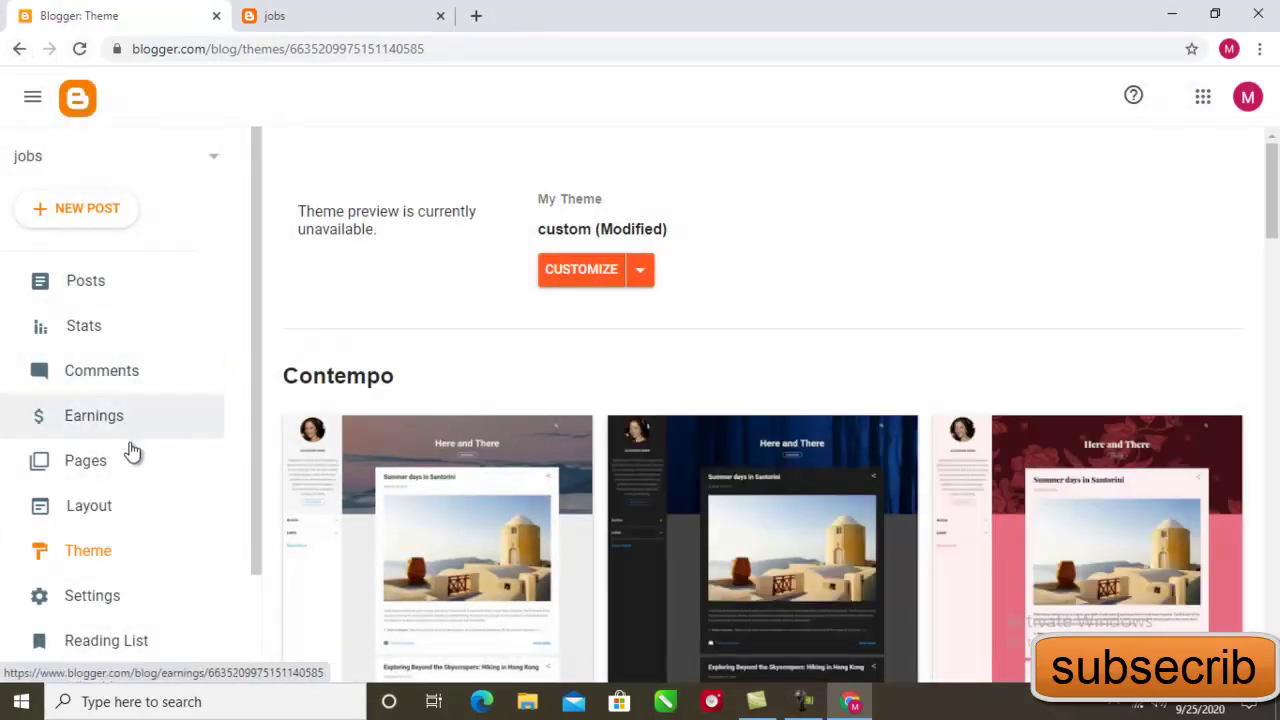
pyautogui.click(126, 510)
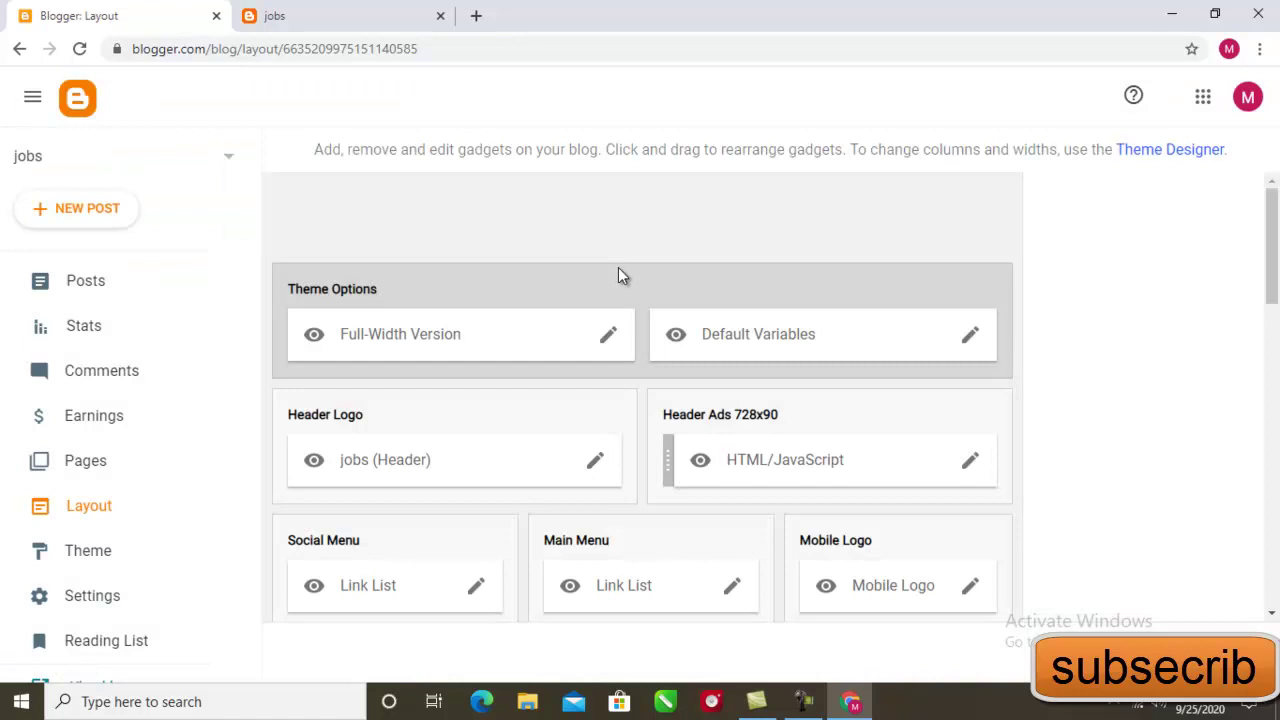
pyautogui.scroll(-3, 618, 272)
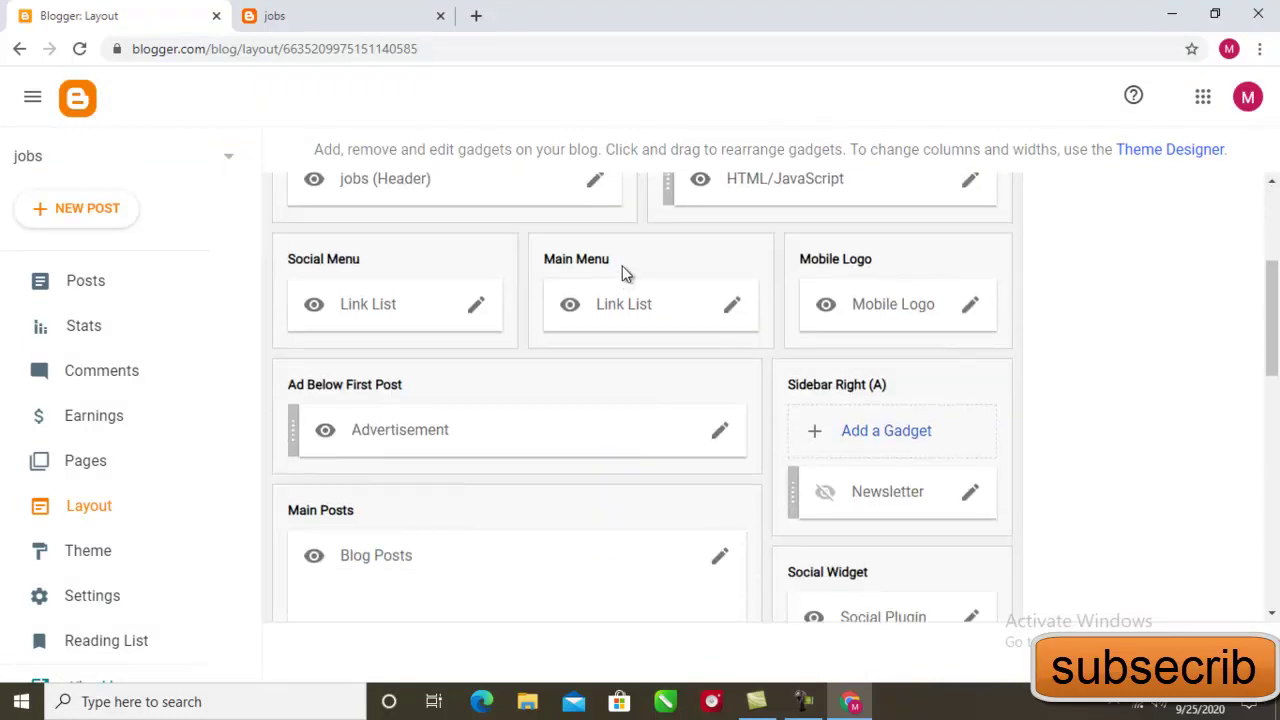
pyautogui.click(733, 307)
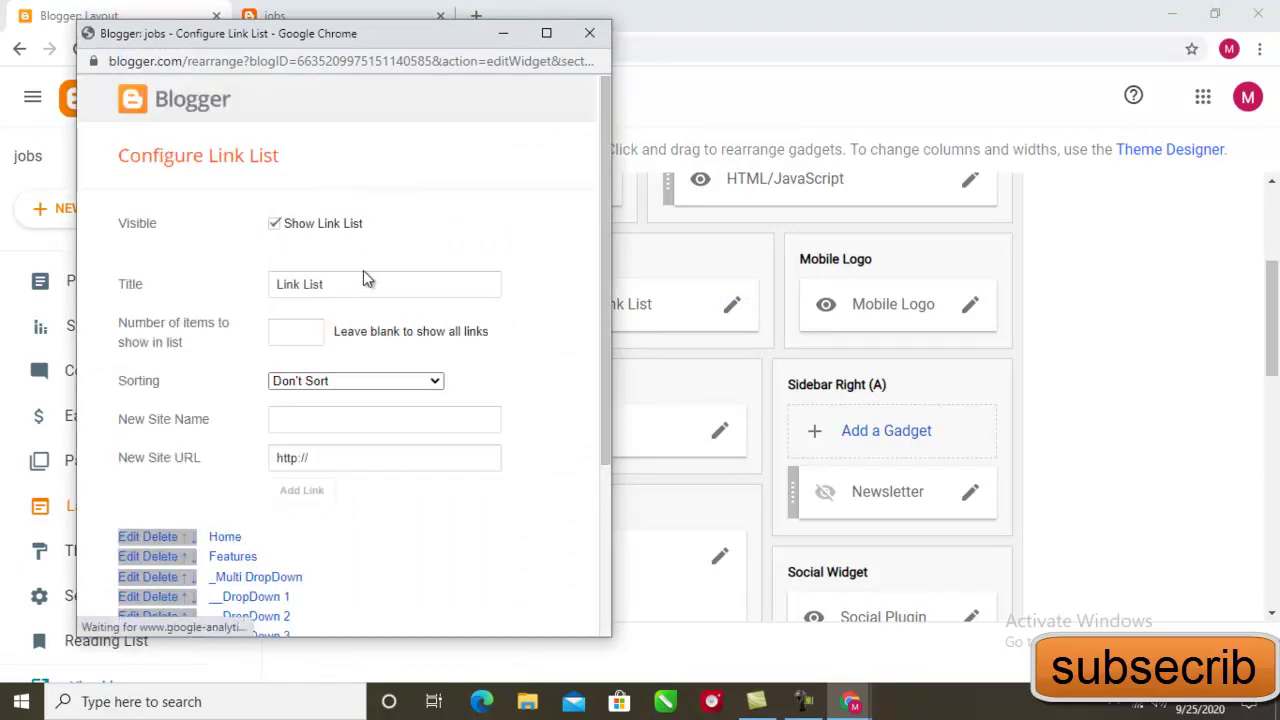
# - Delete the Download This Template and _Video Documentation links from the Main Menu link list
pyautogui.scroll(-3, 337, 337)
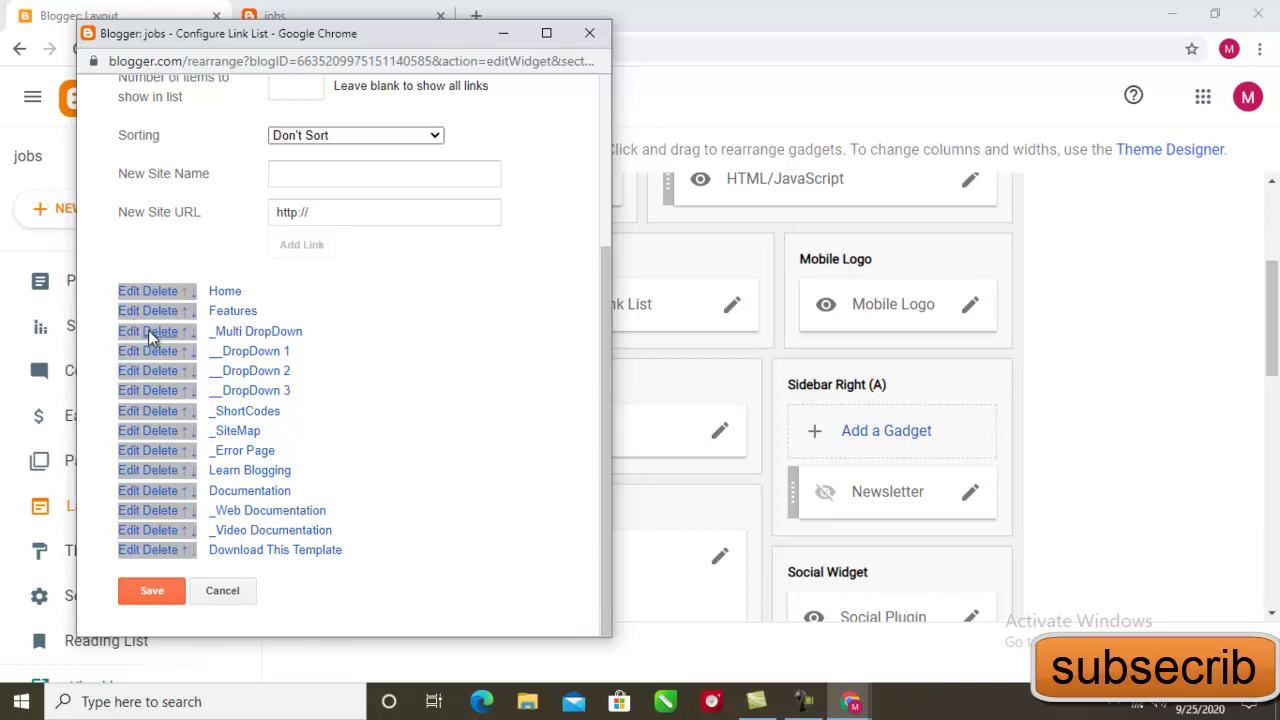
pyautogui.click(160, 550)
pyautogui.scroll(-3, 175, 560)
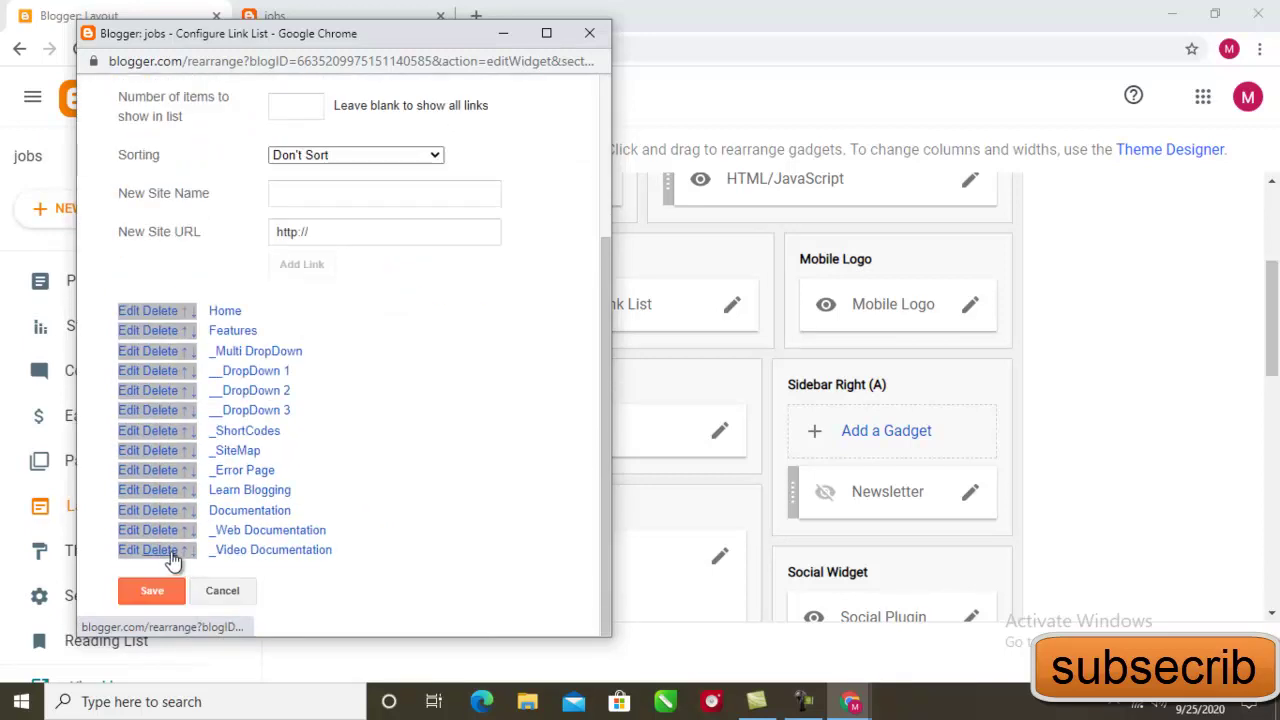
pyautogui.click(166, 551)
pyautogui.scroll(-3, 171, 555)
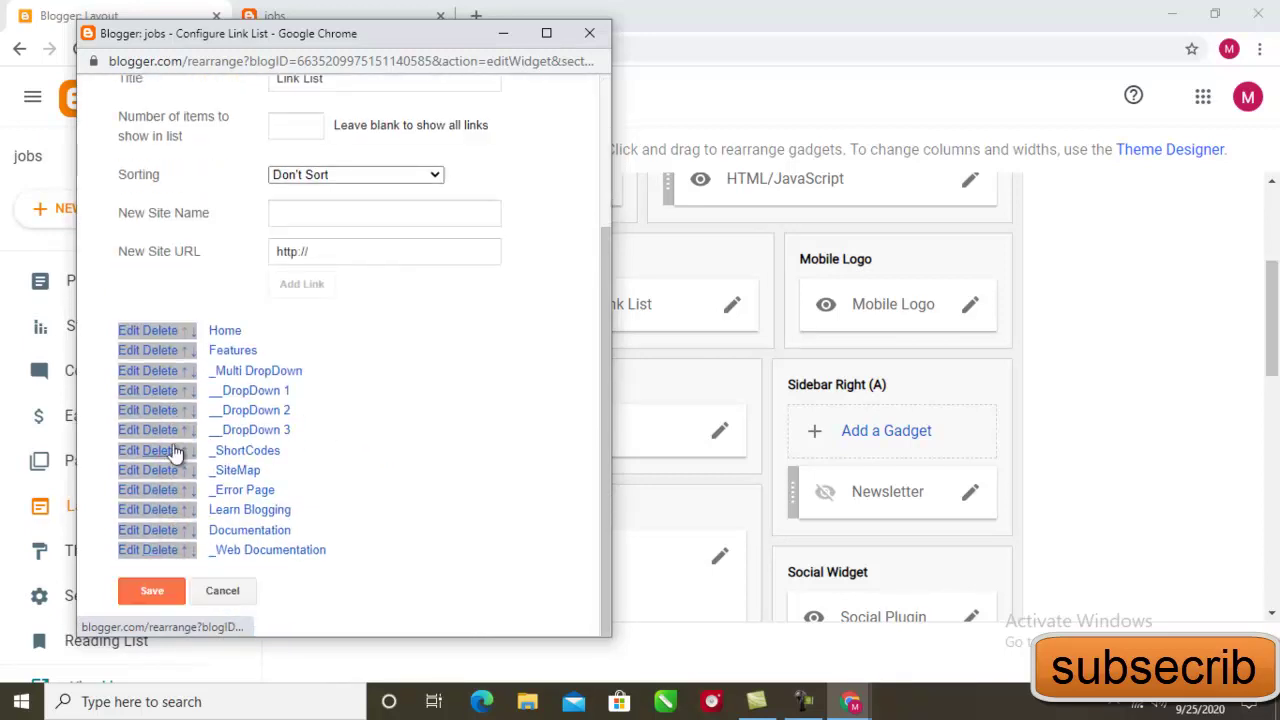
# - Delete the Features, _Multi DropDown, __DropDown 1, __DropDown 2 and __DropDown 3 links from the list
pyautogui.click(162, 351)
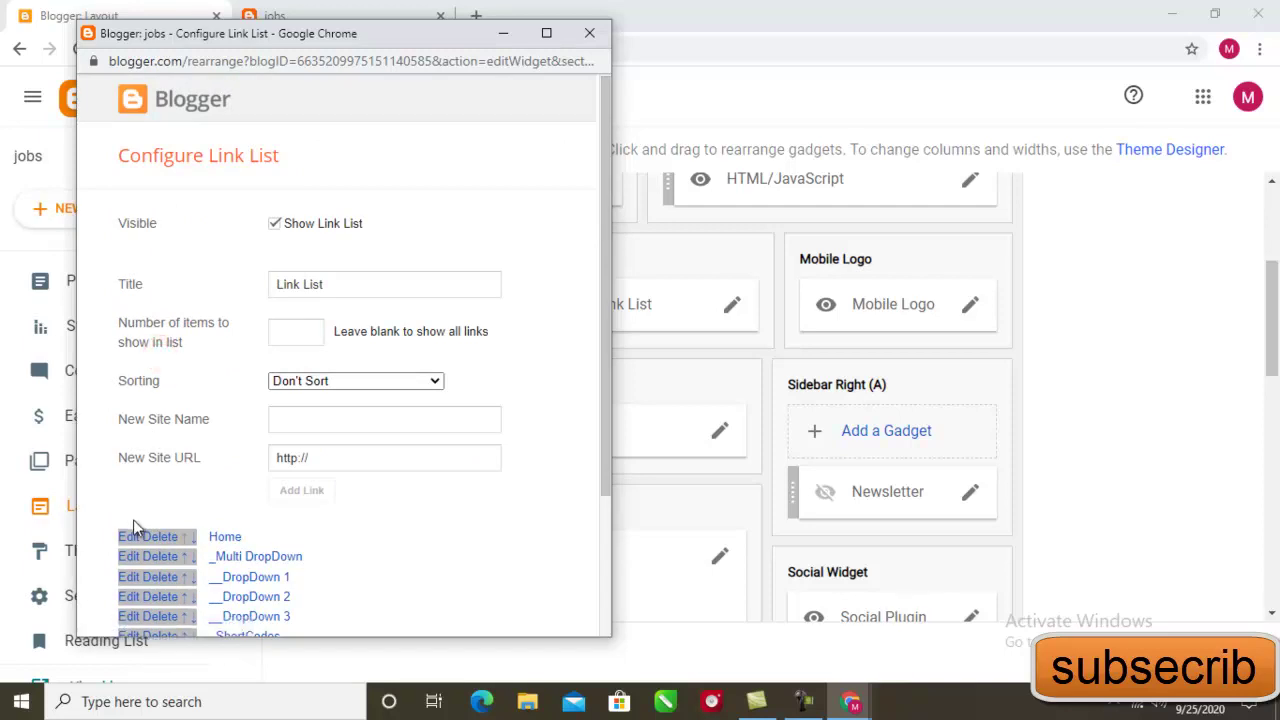
pyautogui.click(153, 558)
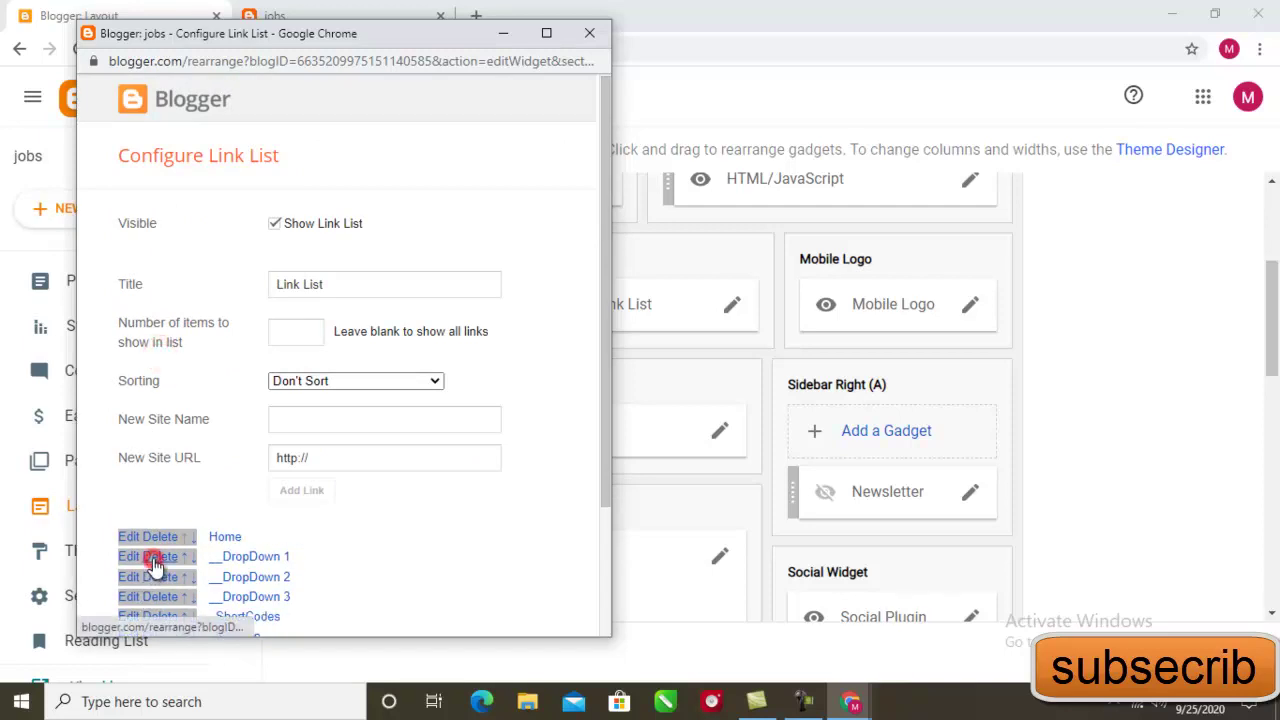
pyautogui.click(155, 578)
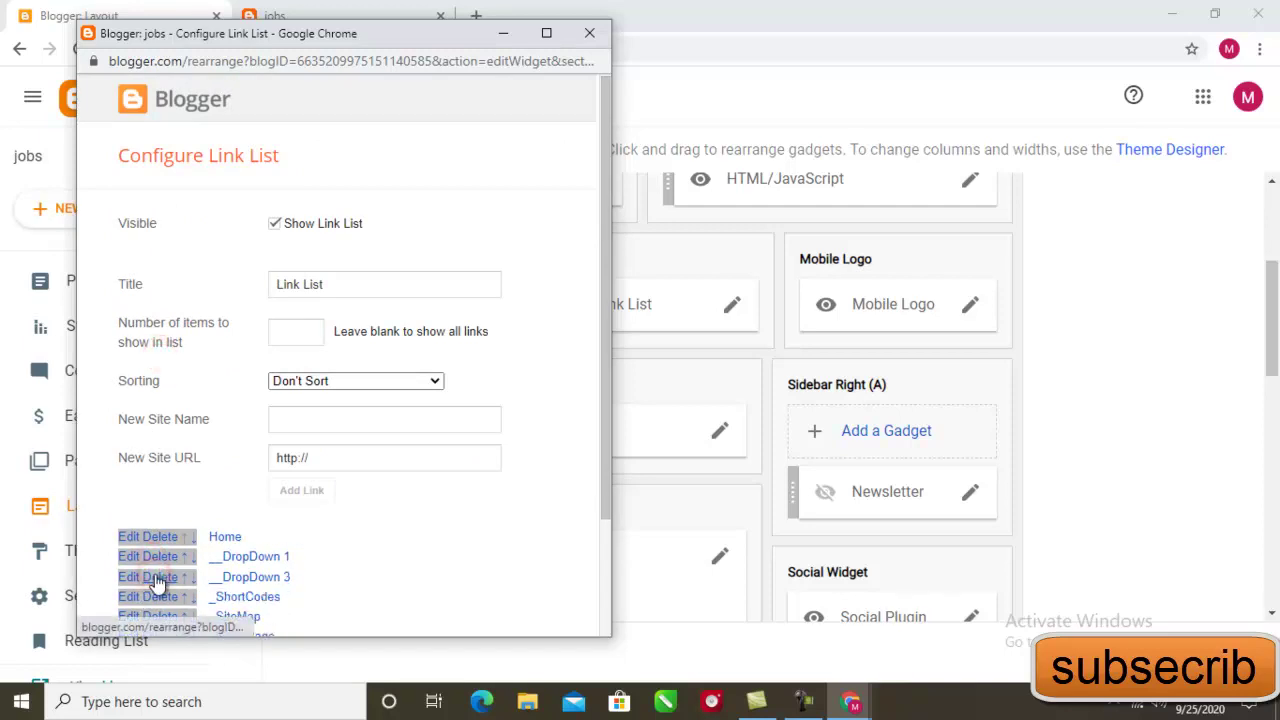
pyautogui.click(157, 560)
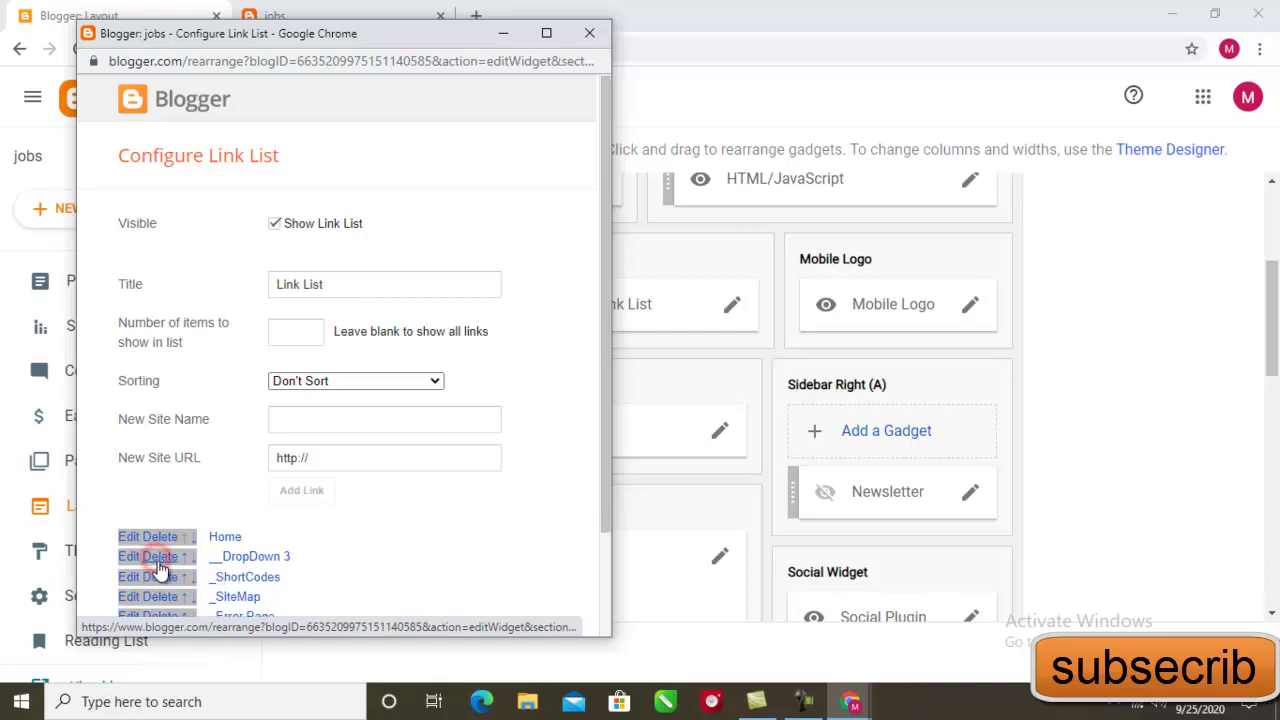
pyautogui.click(158, 562)
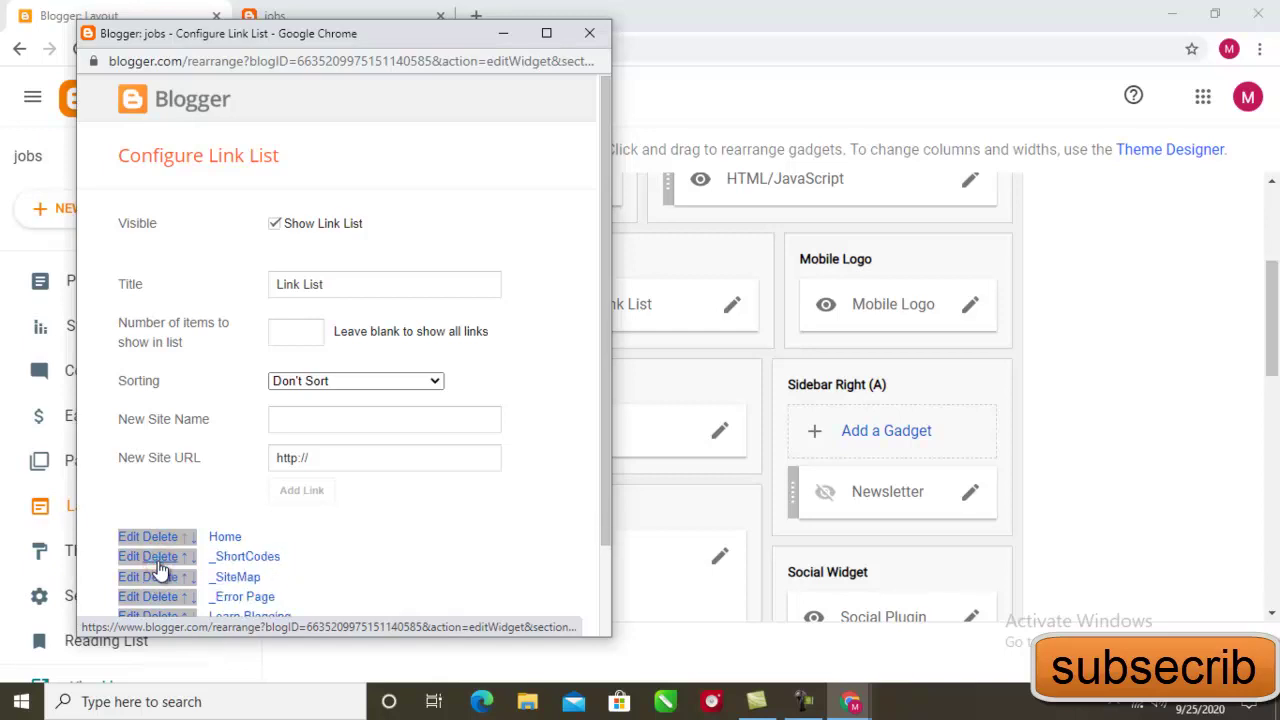
# - Delete the _ShortCodes, _SiteMap, _Error Page, Learn Blogging, Documentation and _Web Documentation links, keeping only Home
pyautogui.click(157, 560)
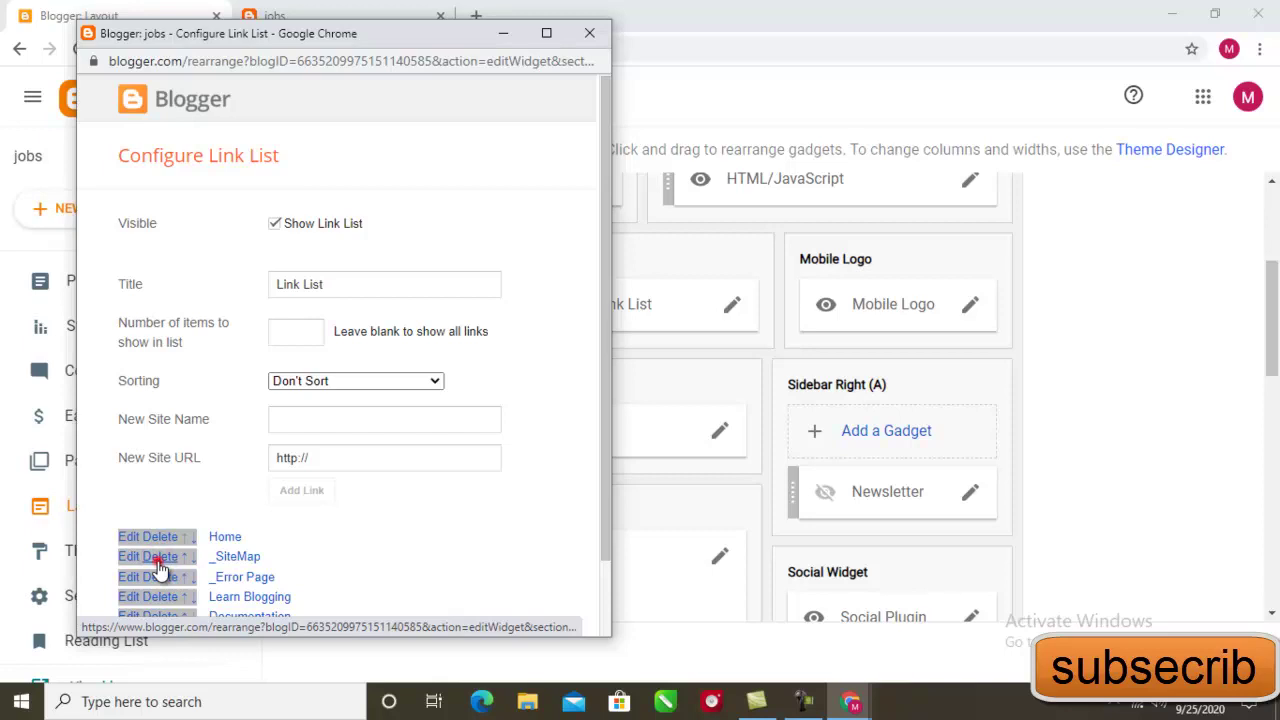
pyautogui.click(157, 560)
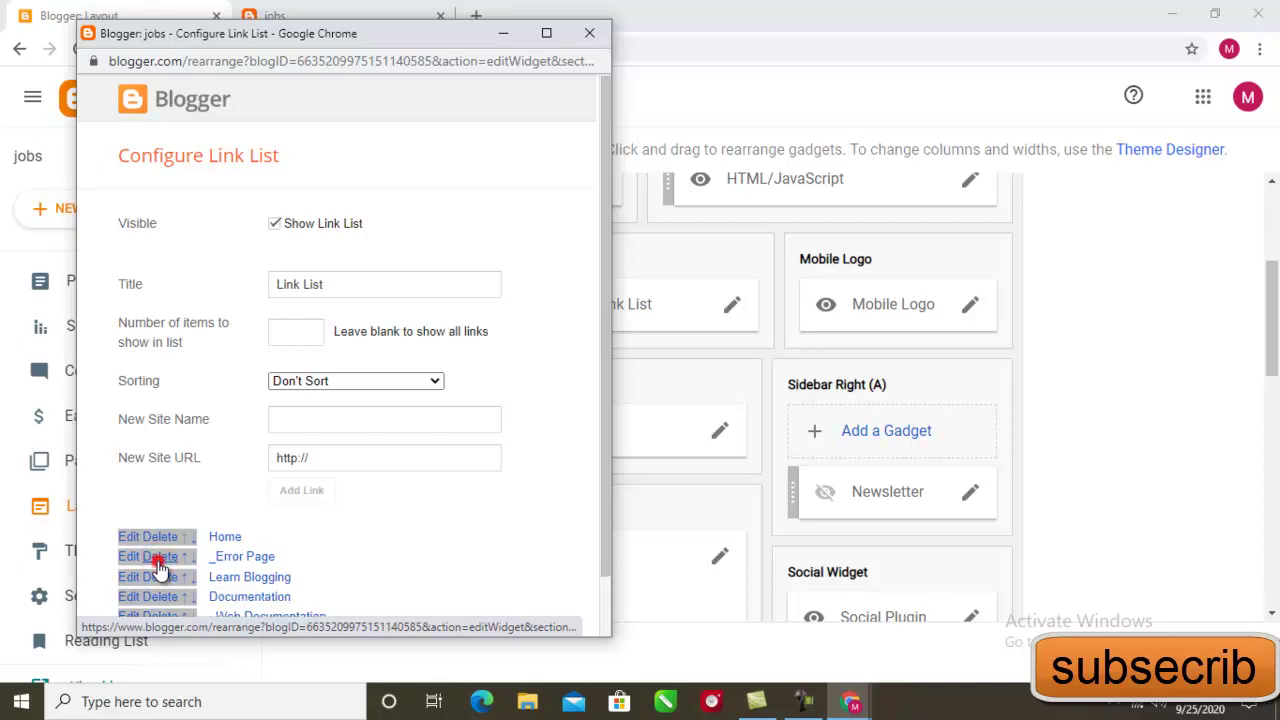
pyautogui.click(157, 560)
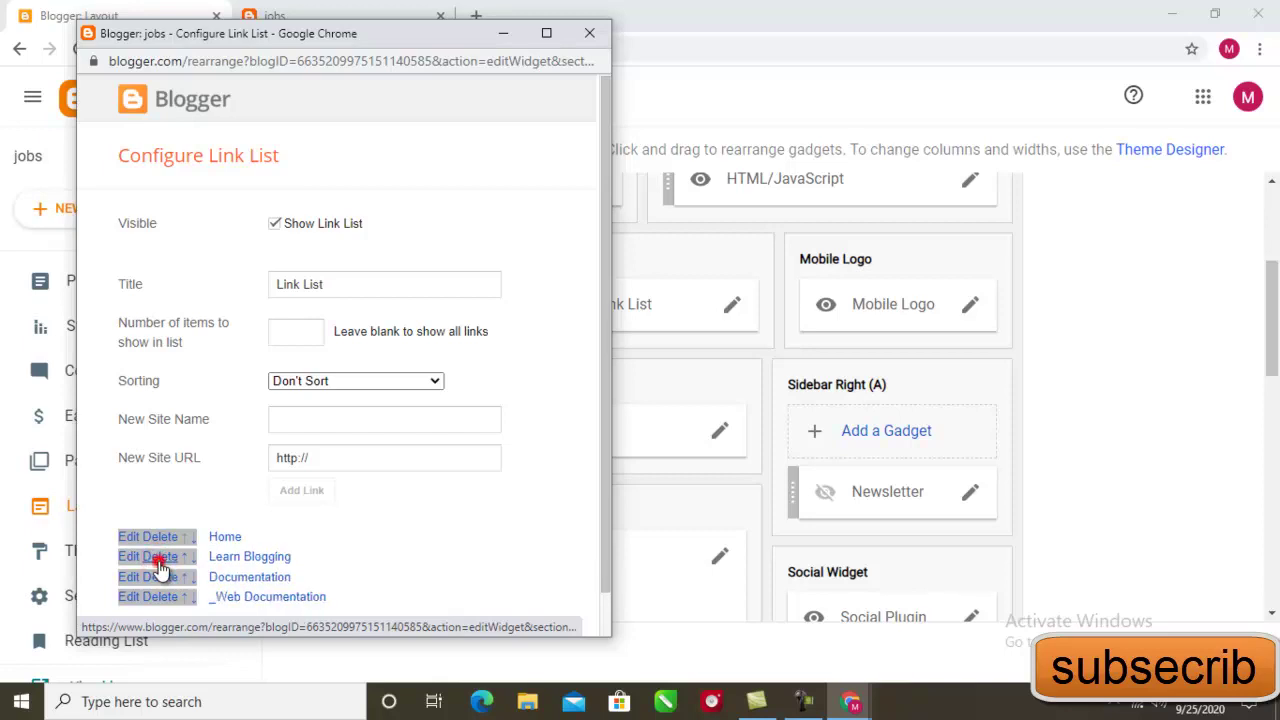
pyautogui.click(158, 560)
pyautogui.click(158, 560)
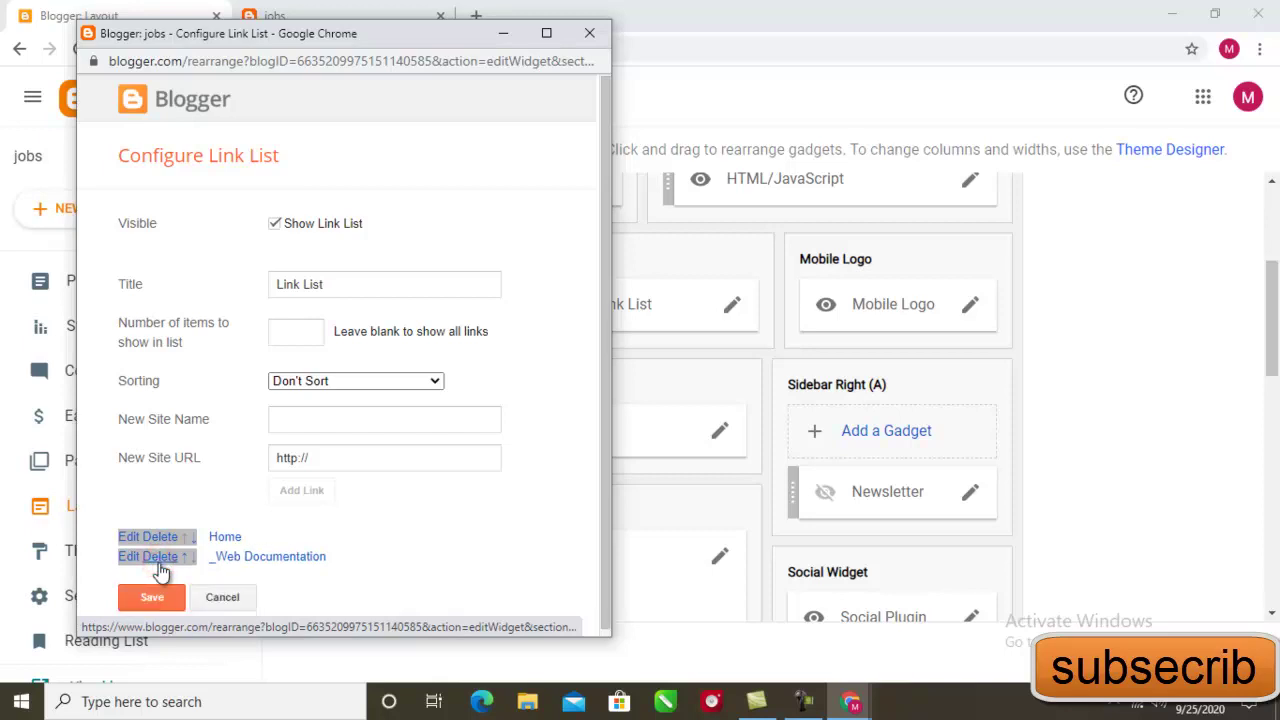
pyautogui.click(158, 560)
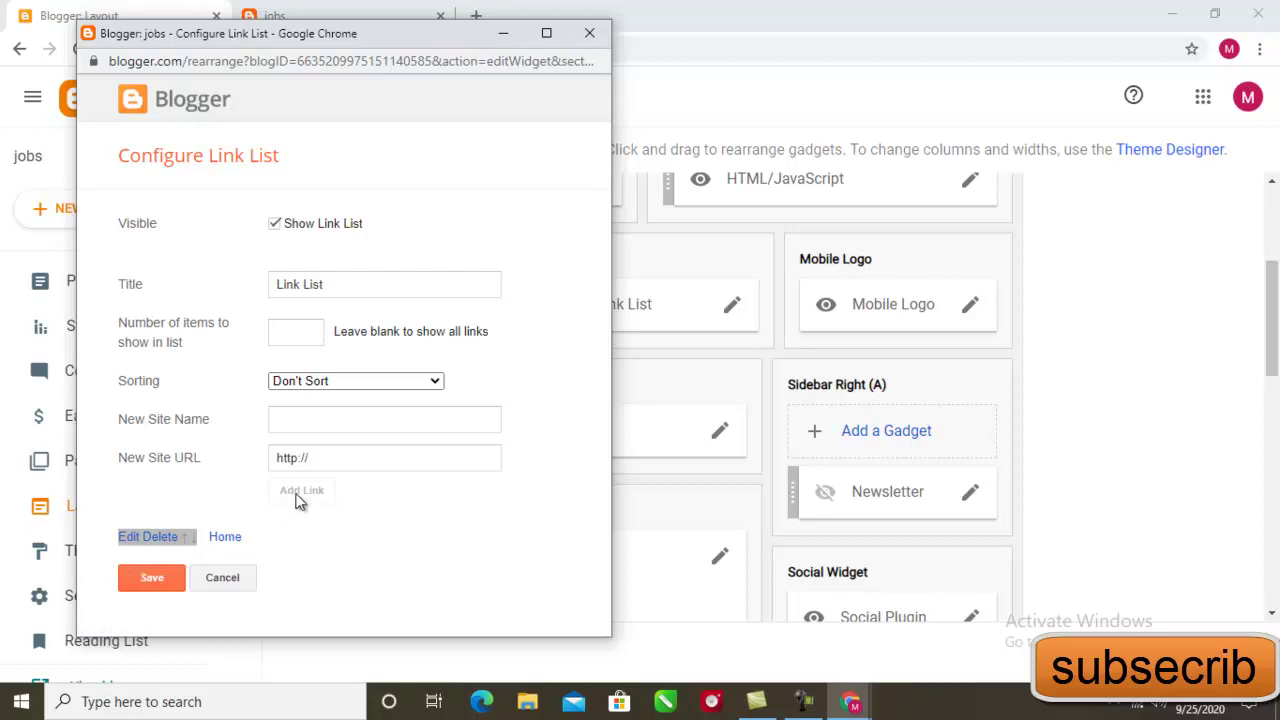
# - Add a link named "govt jobs" with the default URL and move it below Home
pyautogui.click(282, 421)
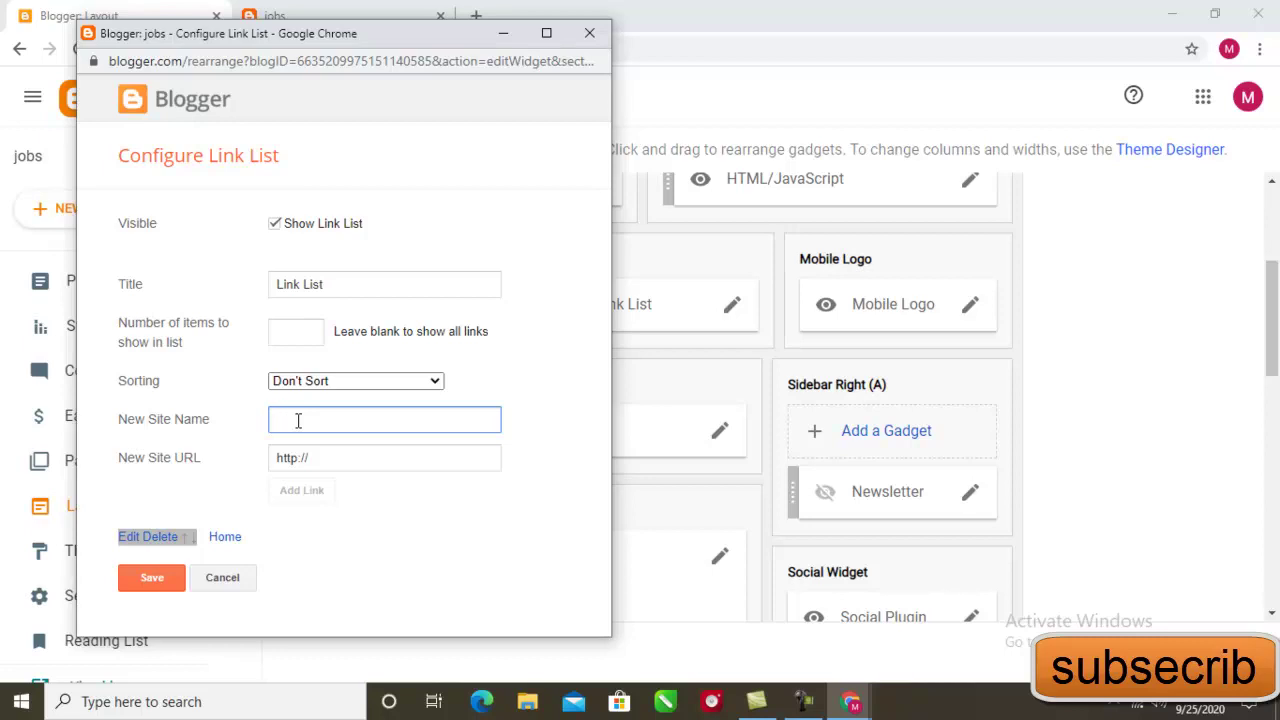
pyautogui.write('govt jobs')
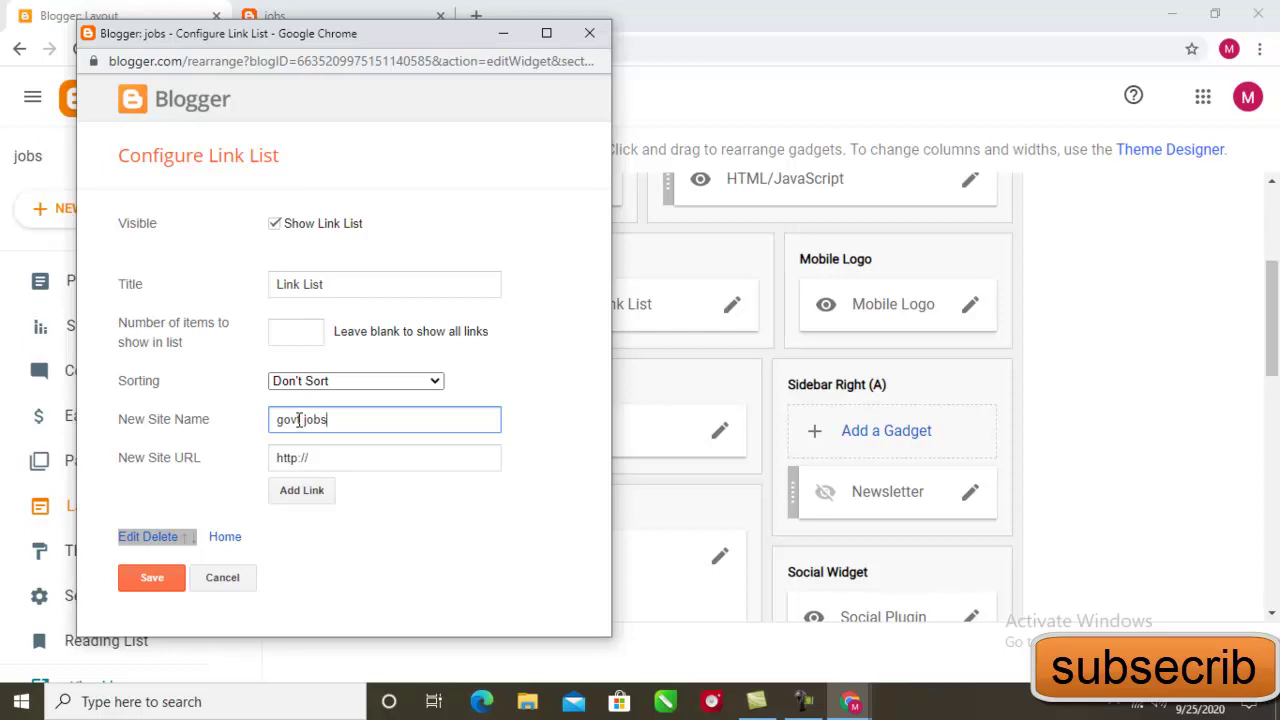
pyautogui.click(313, 495)
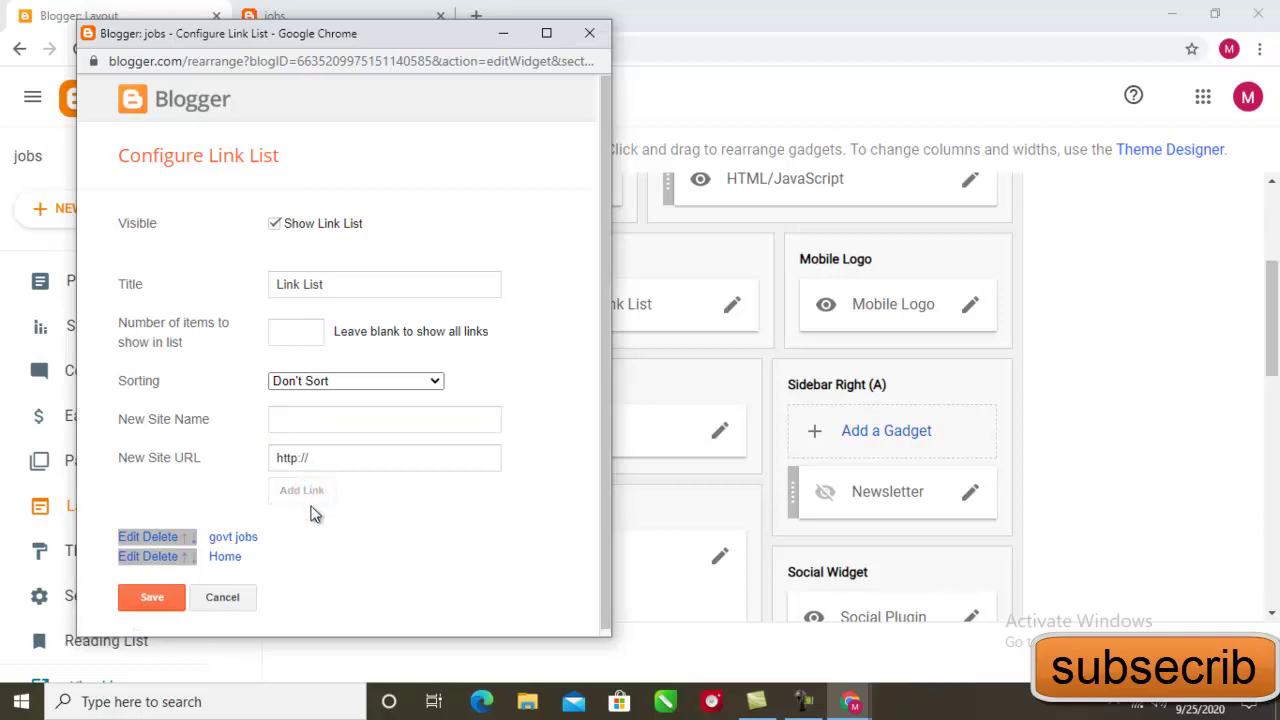
pyautogui.click(192, 538)
# - Add a link named "private jobs" with the default URL below govt jobs and save the link list
pyautogui.click(293, 418)
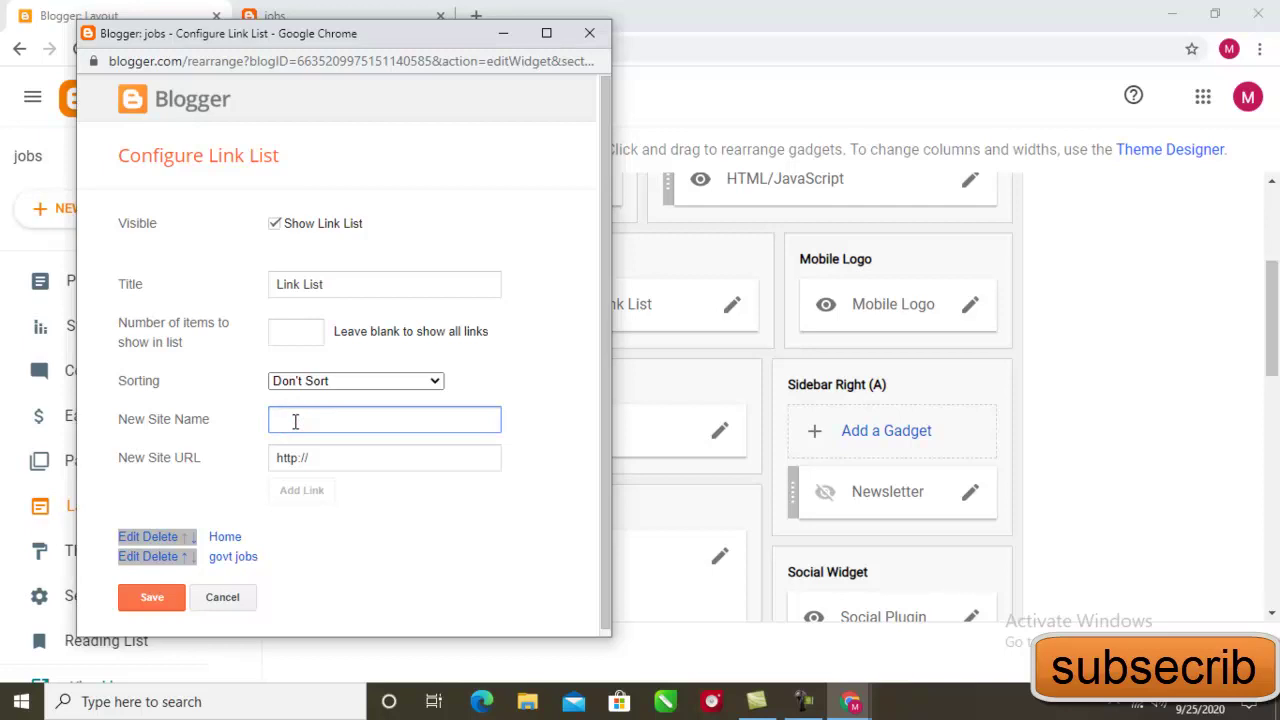
pyautogui.write('pri')
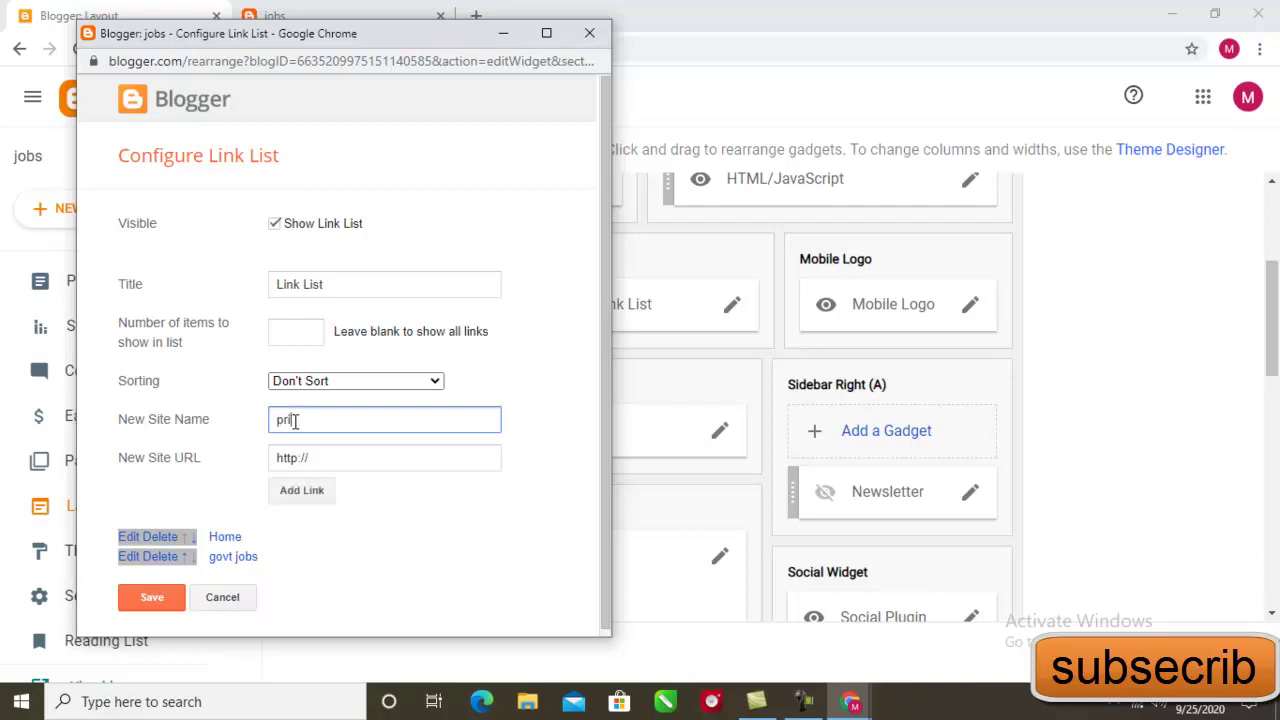
pyautogui.write('vate jobs')
pyautogui.click(305, 490)
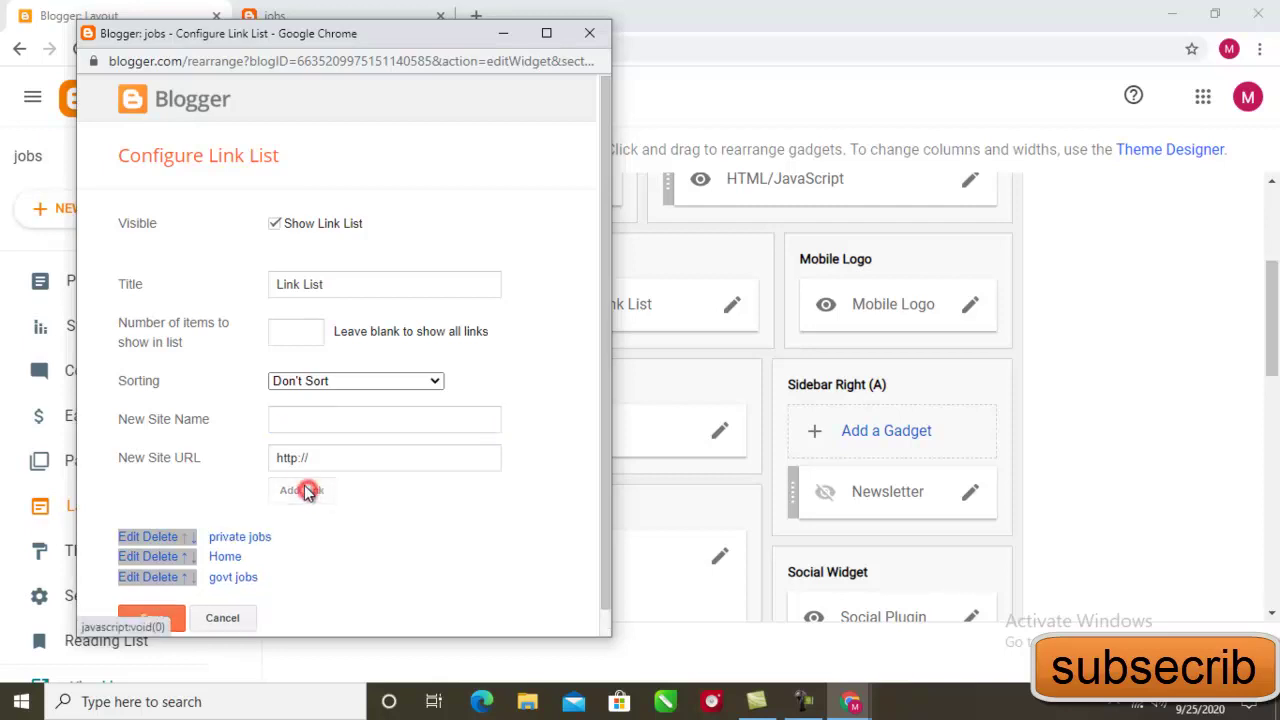
pyautogui.click(193, 538)
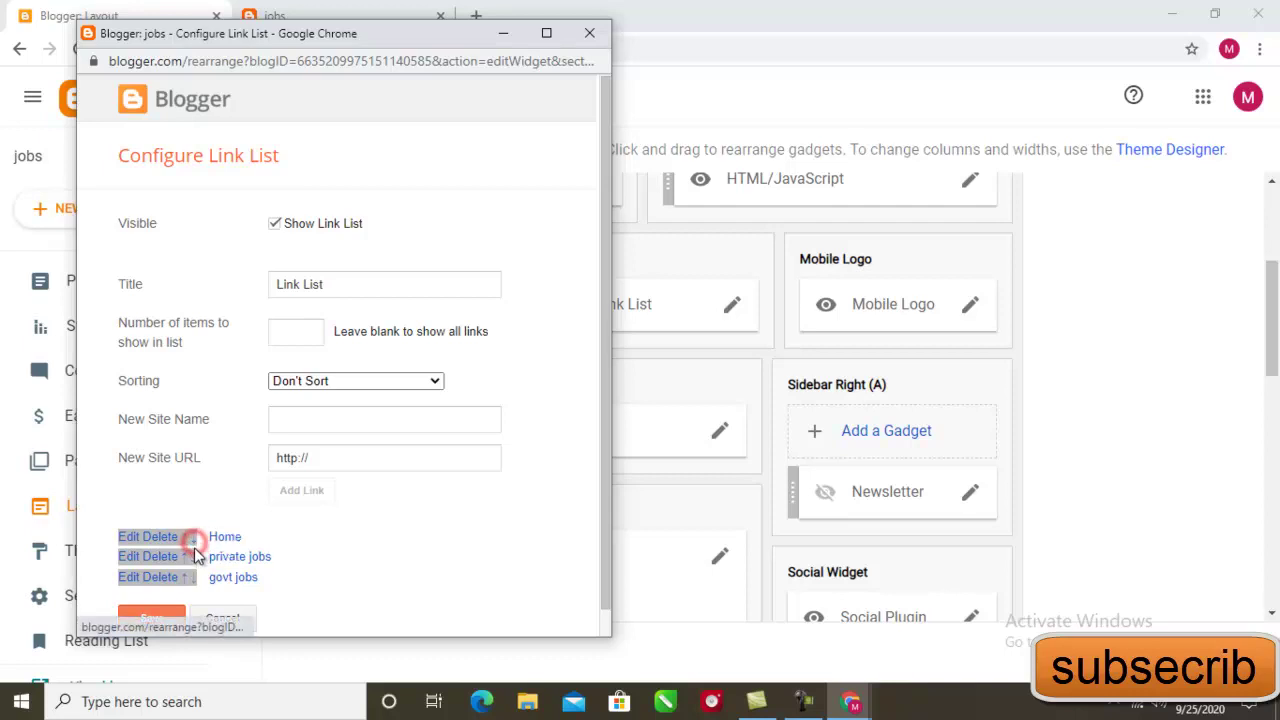
pyautogui.click(193, 560)
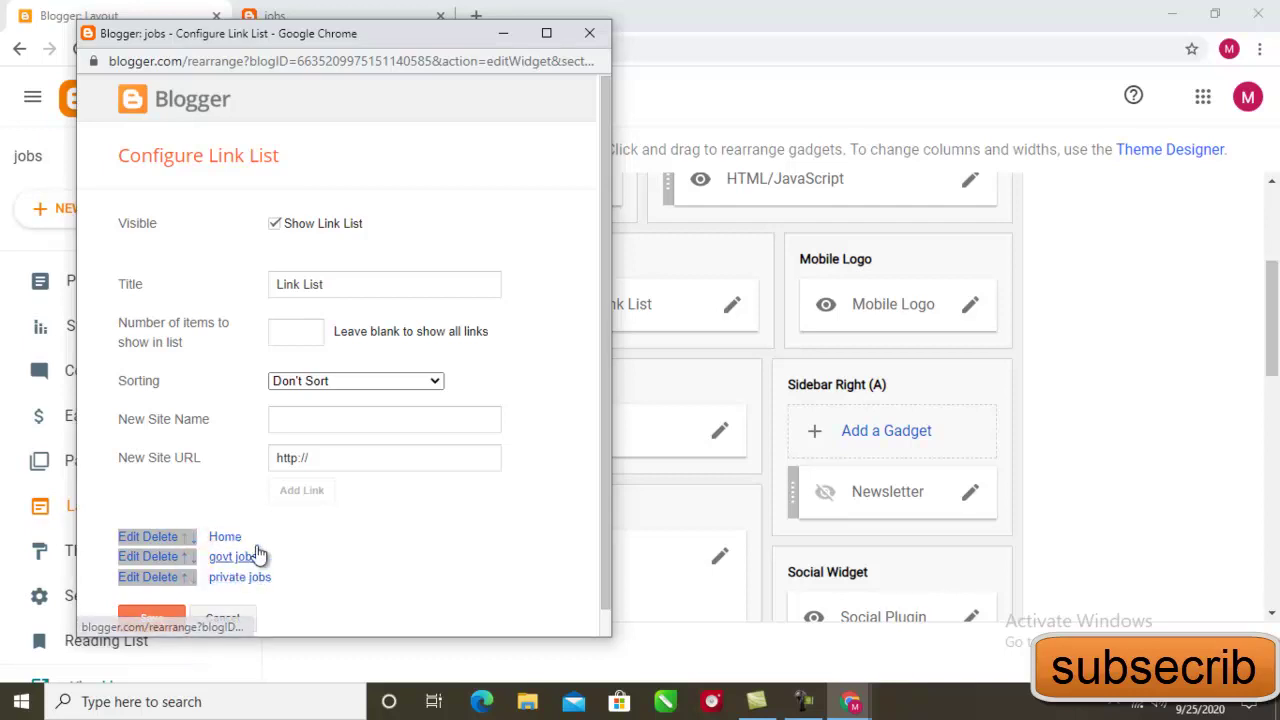
pyautogui.scroll(-1, 309, 600)
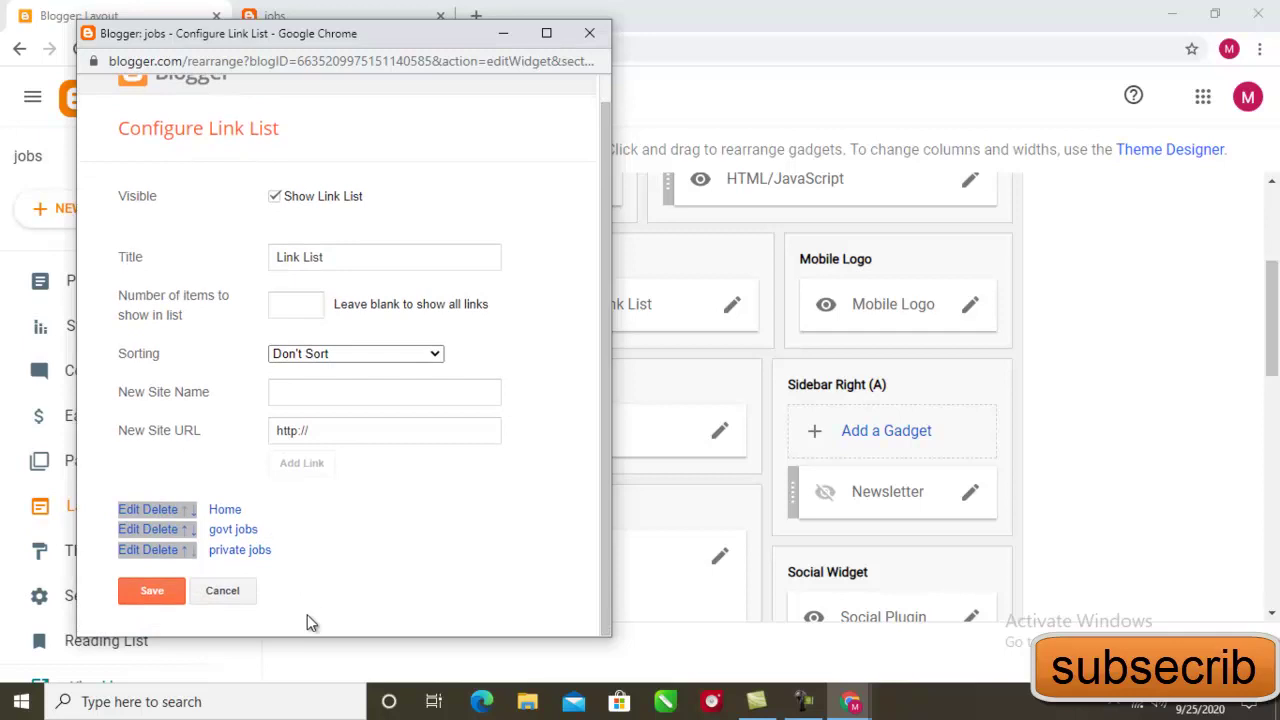
pyautogui.click(153, 594)
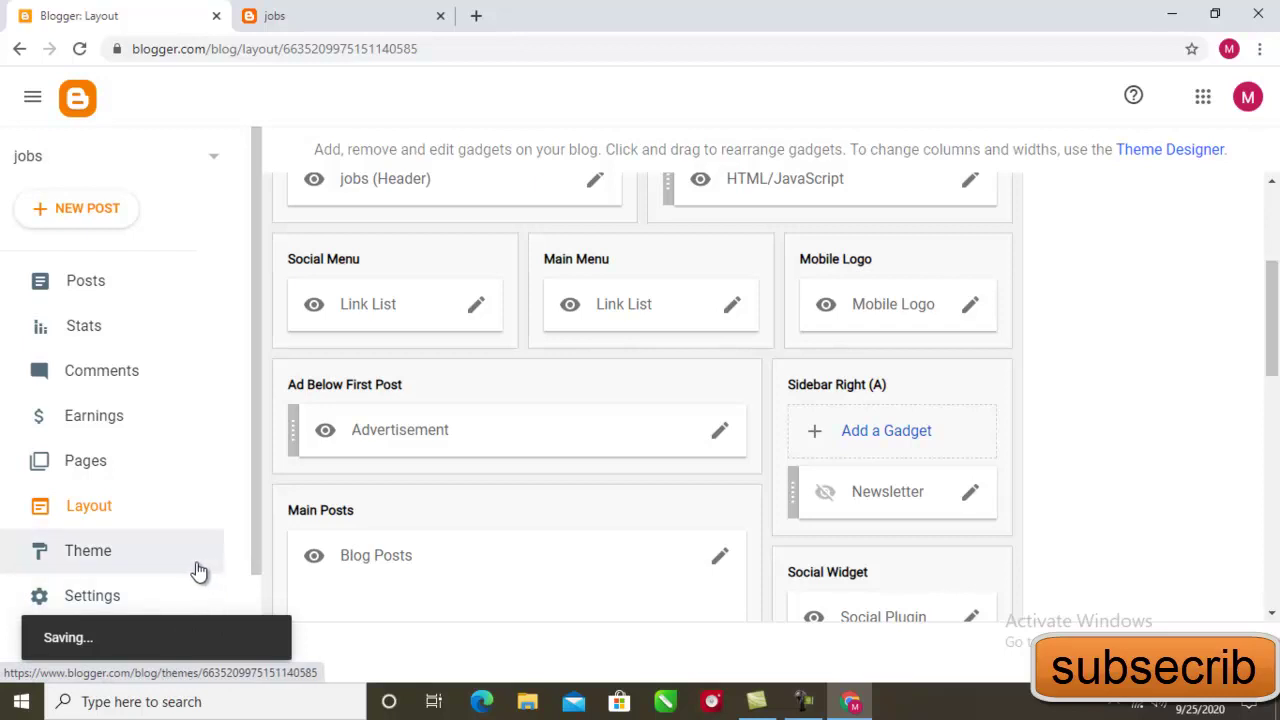
# - View the live blog and test the private jobs item in its main menu
pyautogui.scroll(-2, 197, 570)
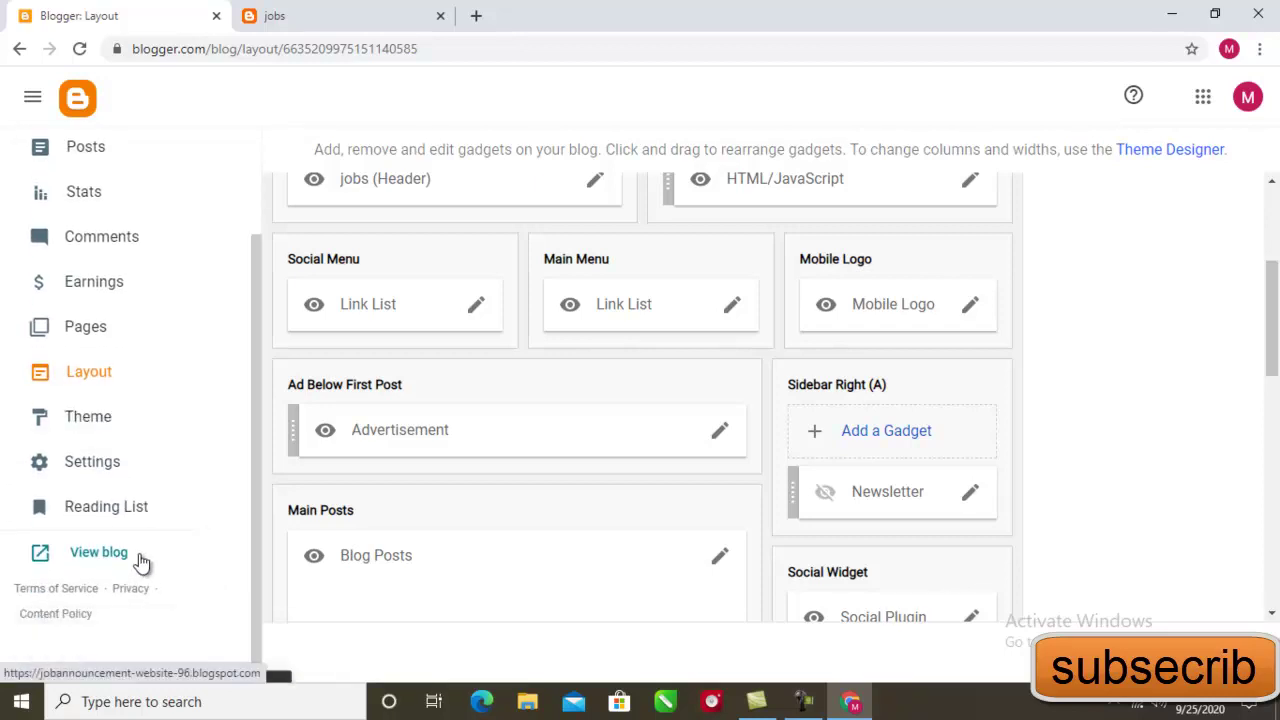
pyautogui.click(245, 637)
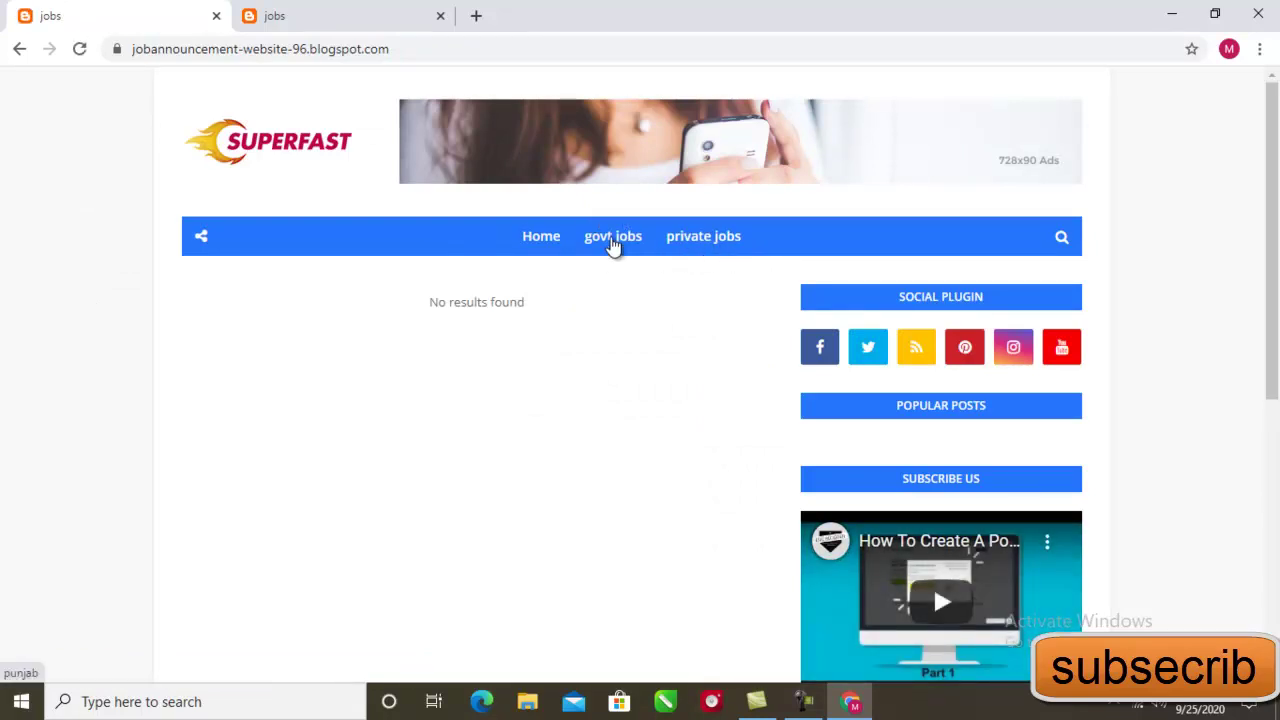
pyautogui.click(699, 240)
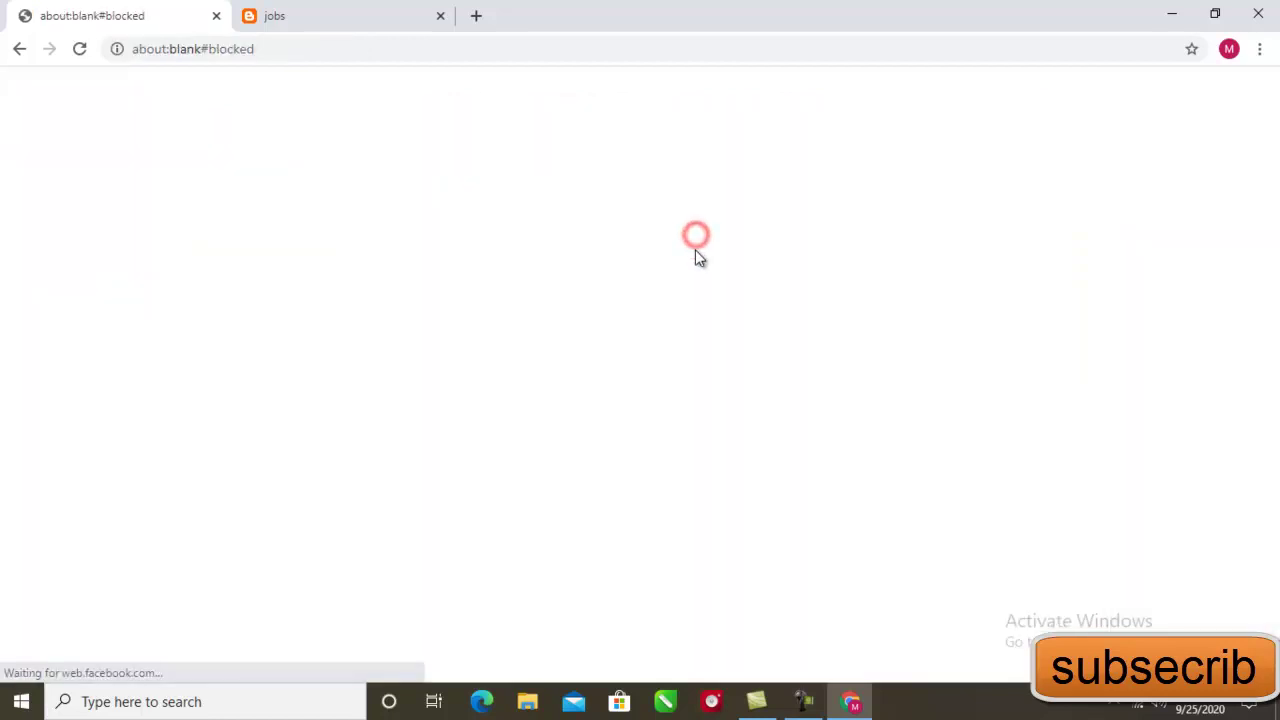